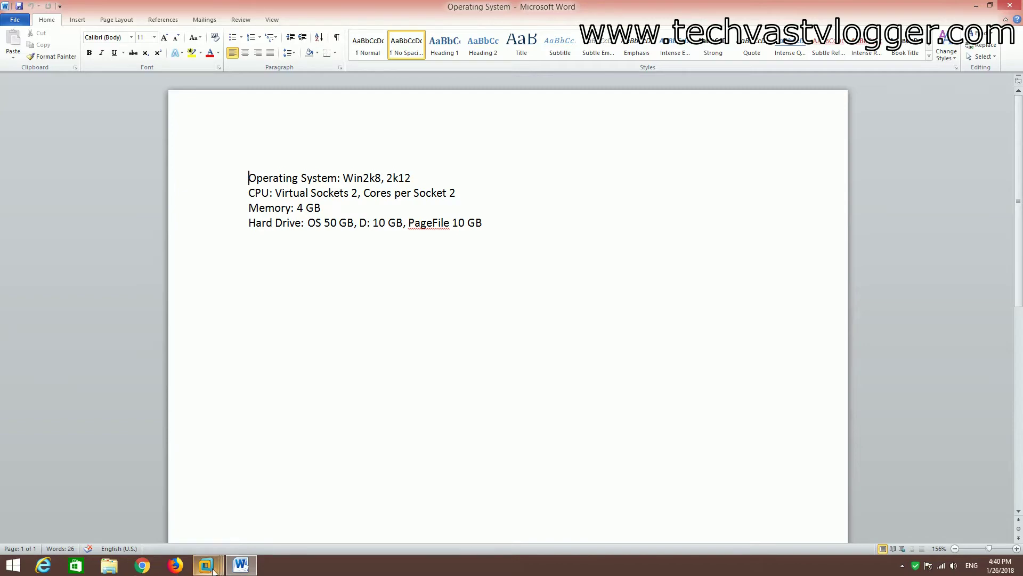
Switch from Word to the Xendesktop713 virtual machine in VMware Workstation
mouse_move(206, 565)
left_click(291, 488)
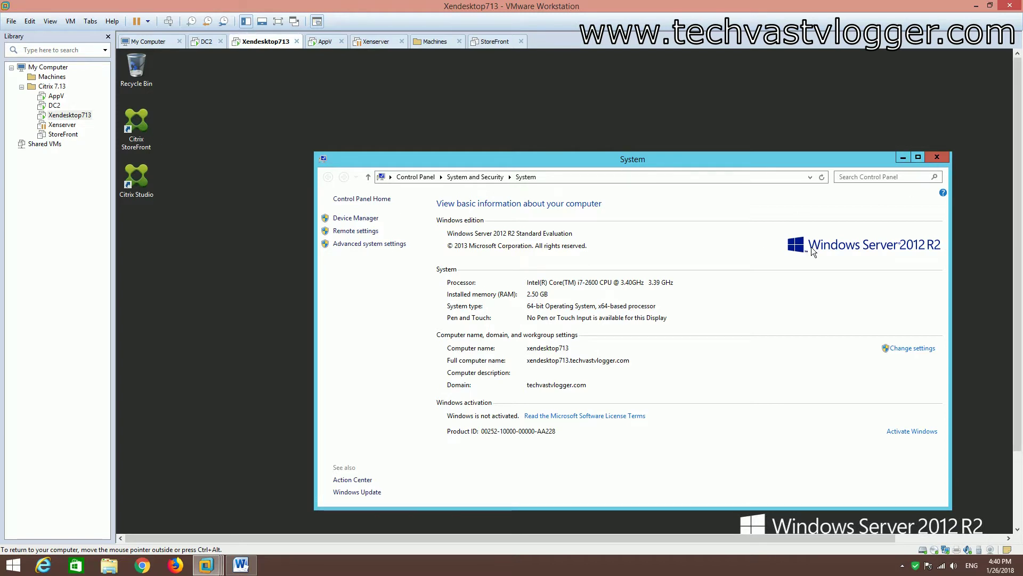
Close the System window, make the VM full-screen, and open This PC in File Explorer
left_click(938, 156)
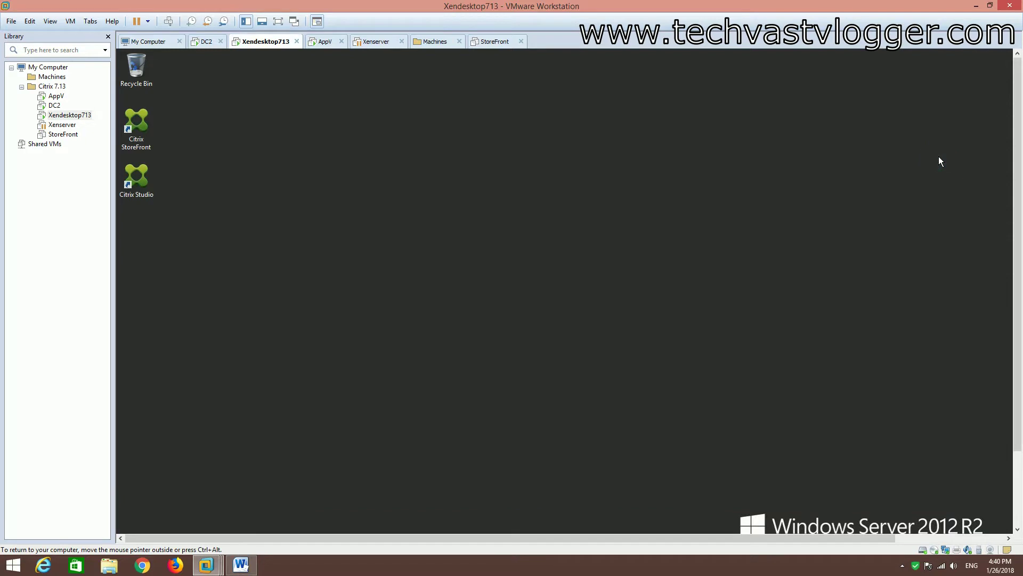
left_click(277, 22)
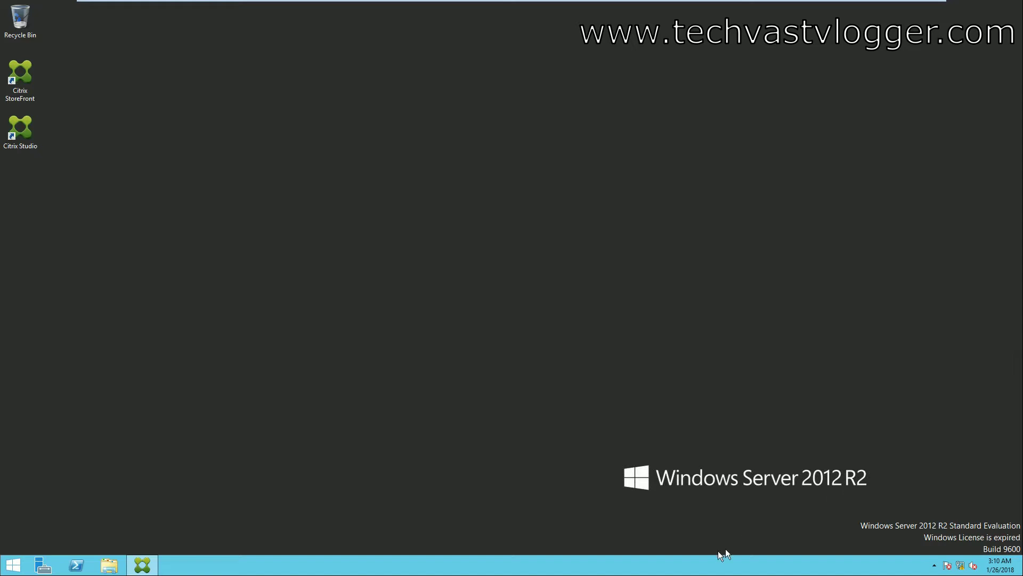
left_click(109, 565)
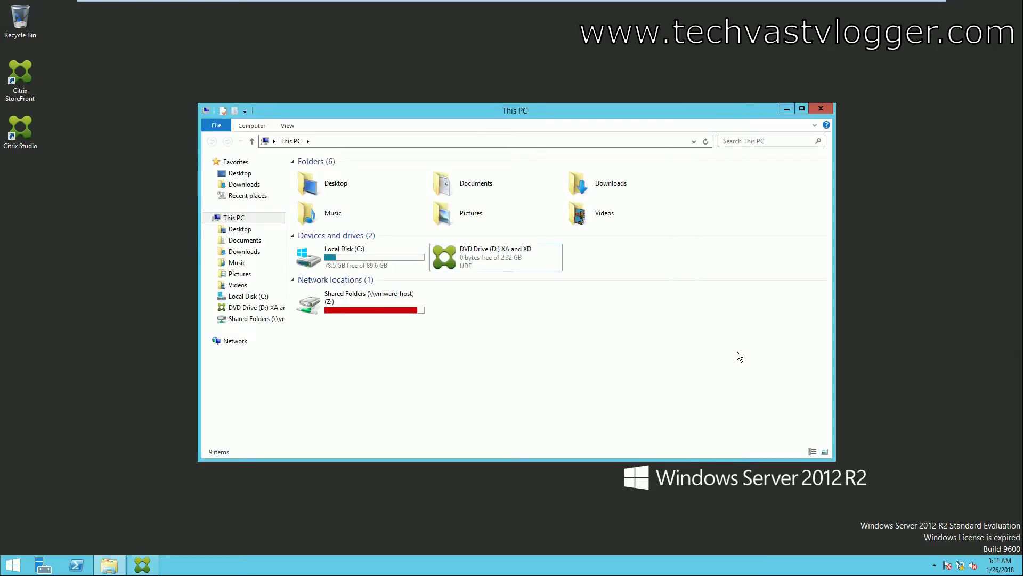
Run AutoSelect.exe from the XA and XD DVD drive via AutoPlay, then minimize This PC
right_click(524, 258)
right_click(478, 257)
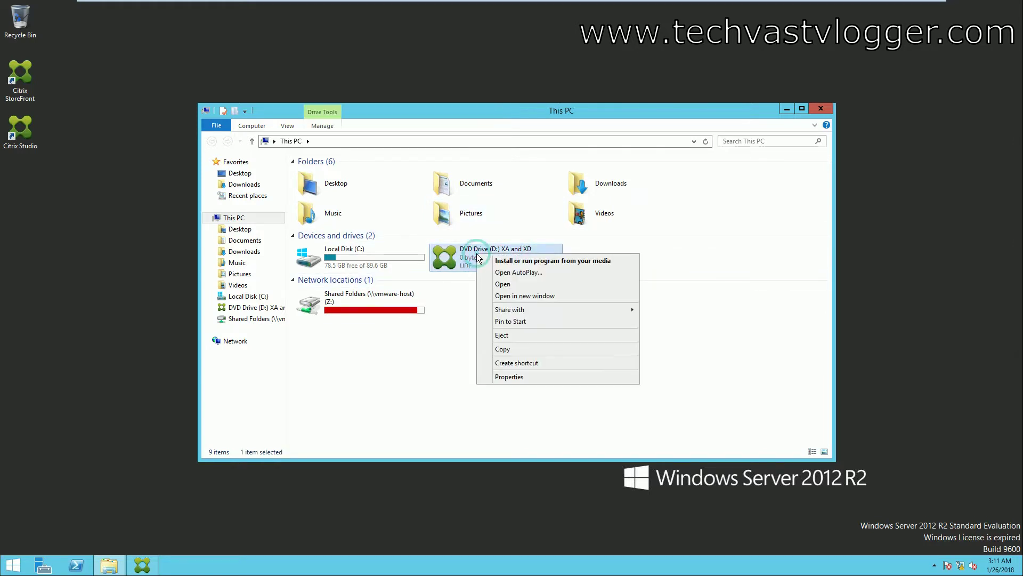
left_click(525, 272)
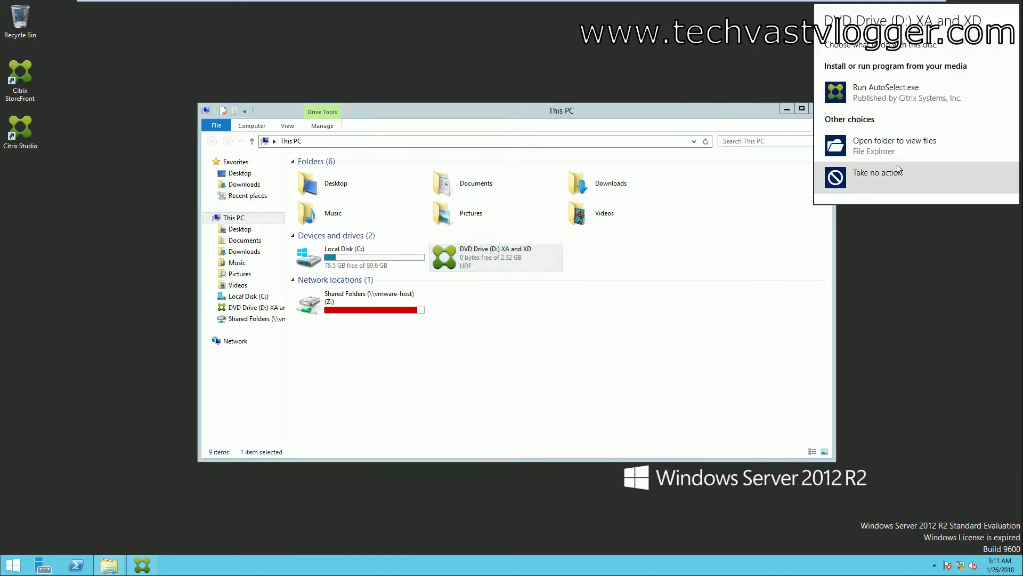
left_click(889, 89)
left_click(788, 109)
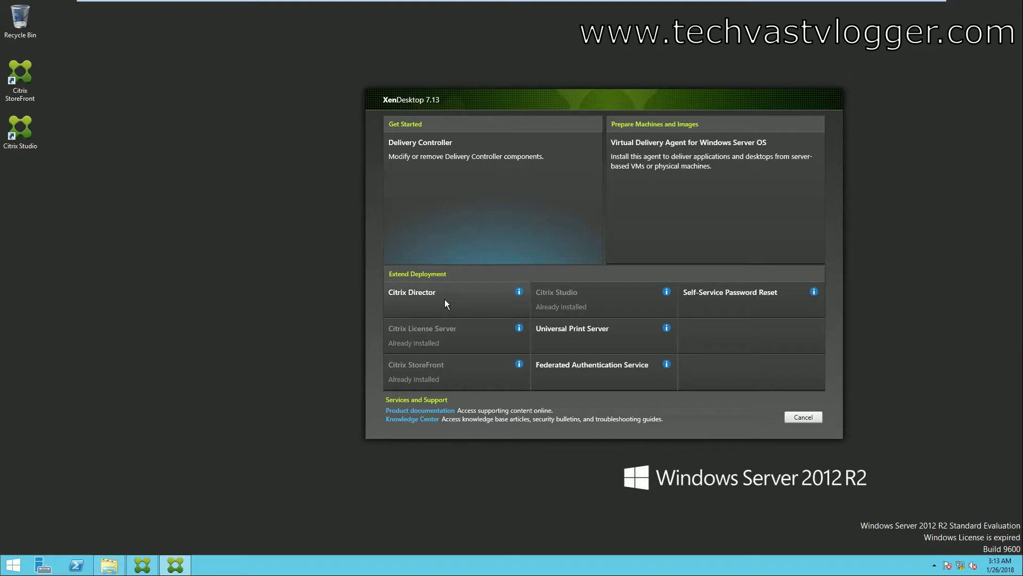
Start the Citrix Director install, approve UAC, accept the licence, and advance past Core Components
left_click(462, 308)
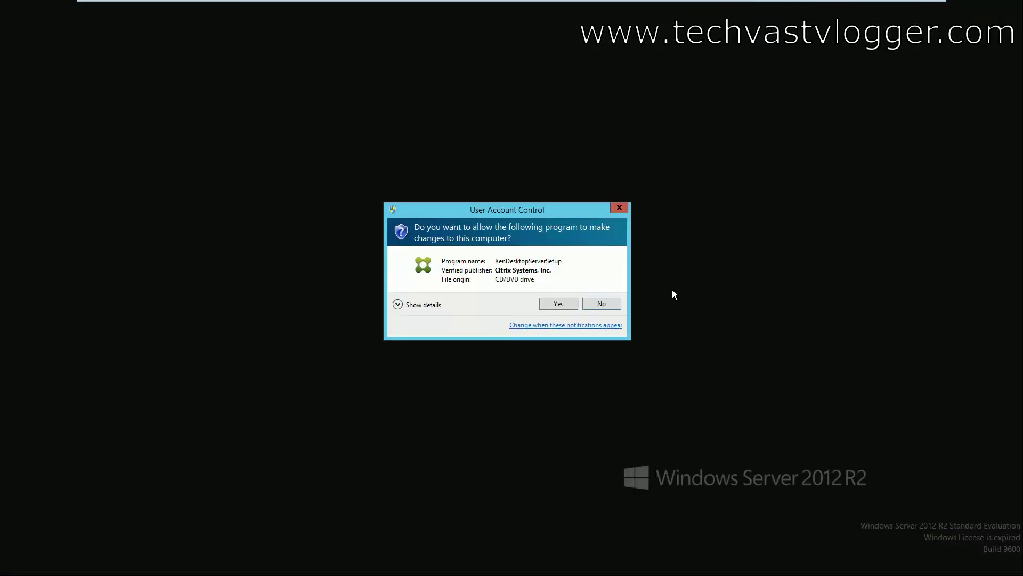
left_click(561, 305)
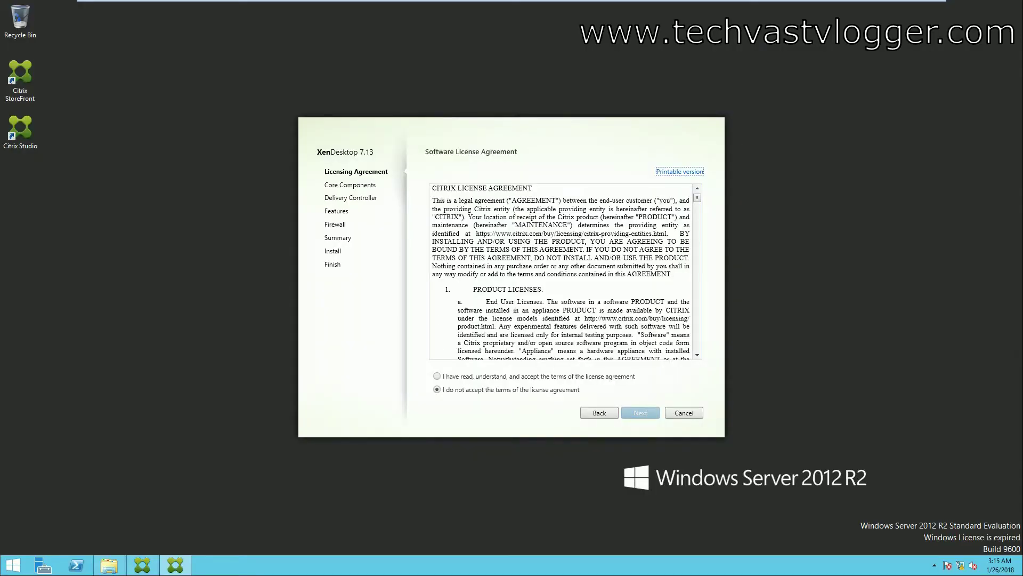
left_click(436, 376)
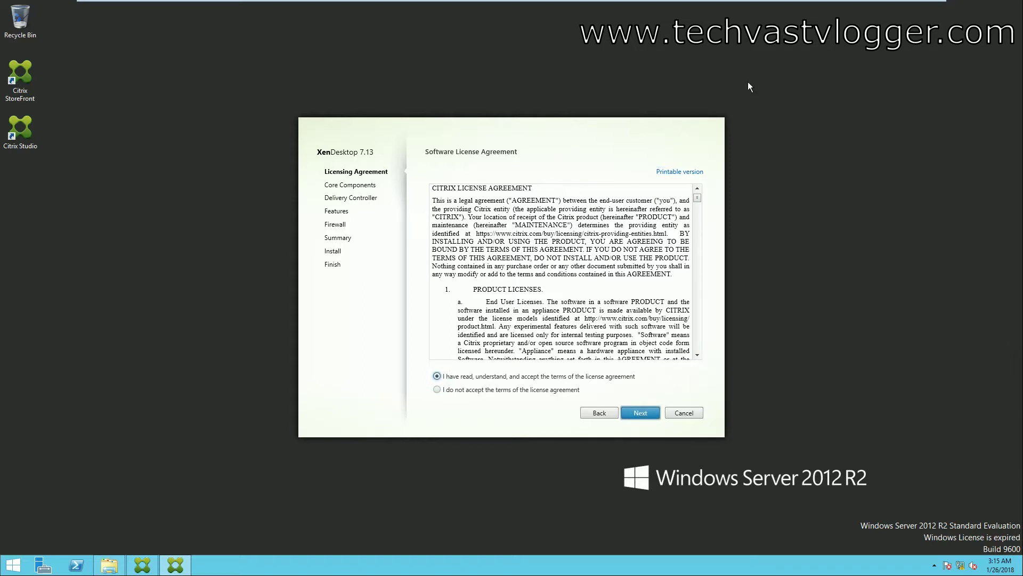
left_click(645, 408)
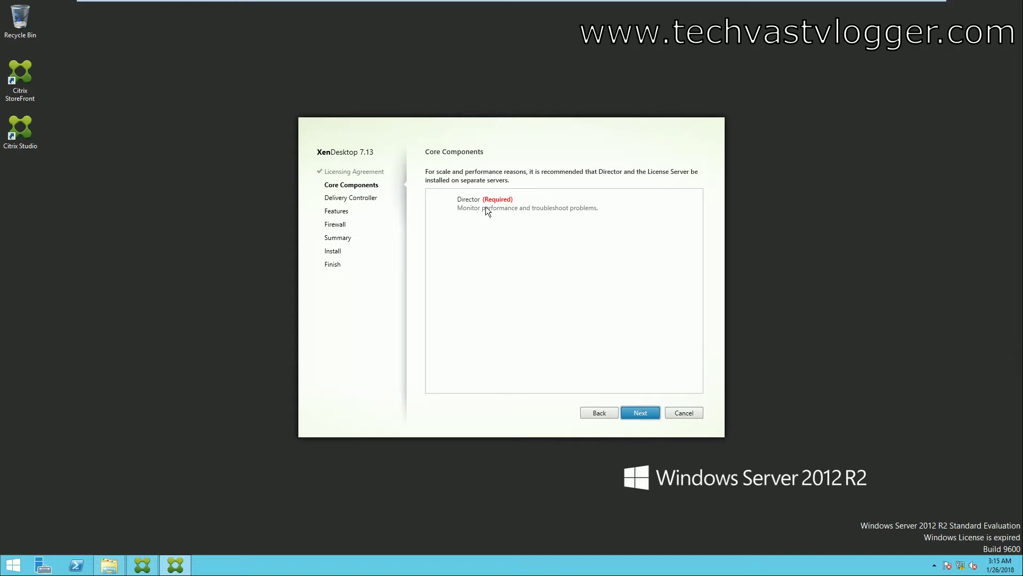
left_click(635, 411)
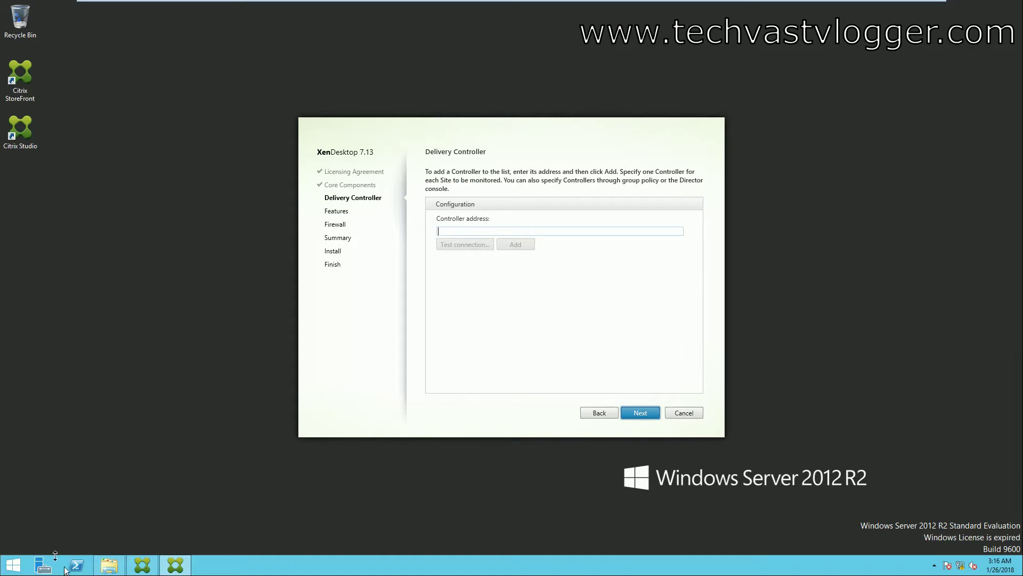
Copy the server's full computer name from System Properties, then close the System windows
right_click(13, 565)
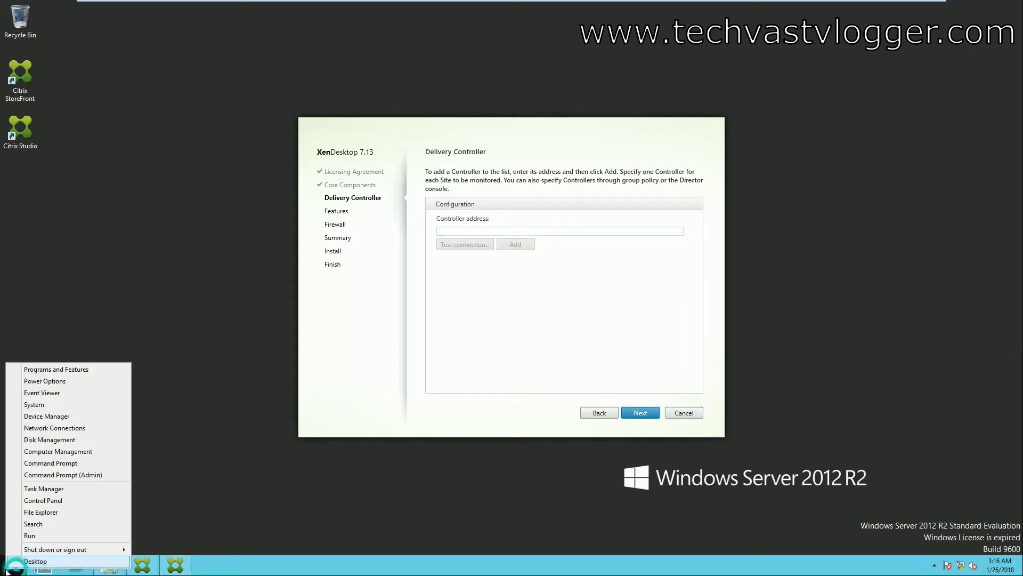
left_click(53, 405)
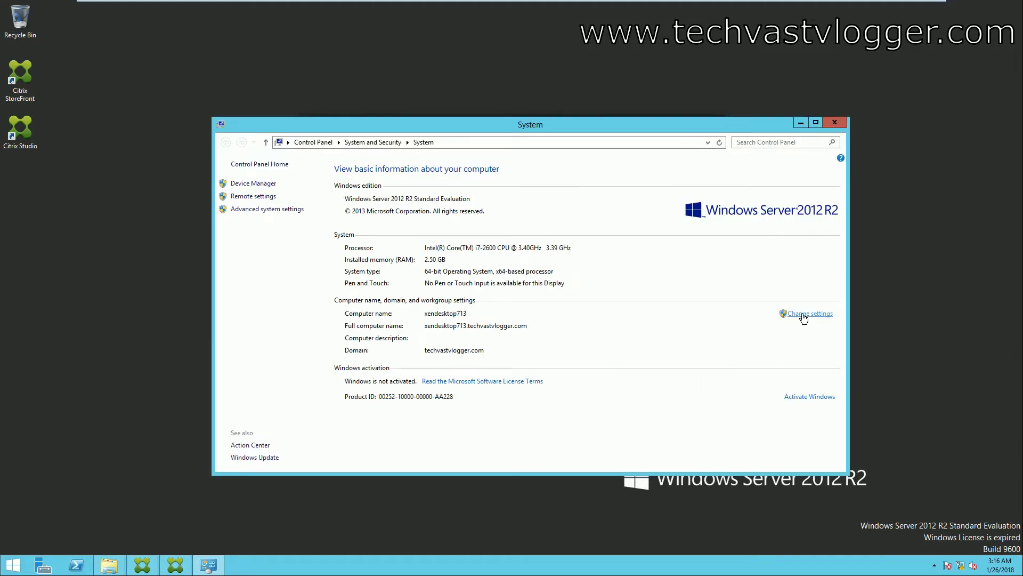
left_click(804, 318)
double_click(159, 138)
right_click(160, 138)
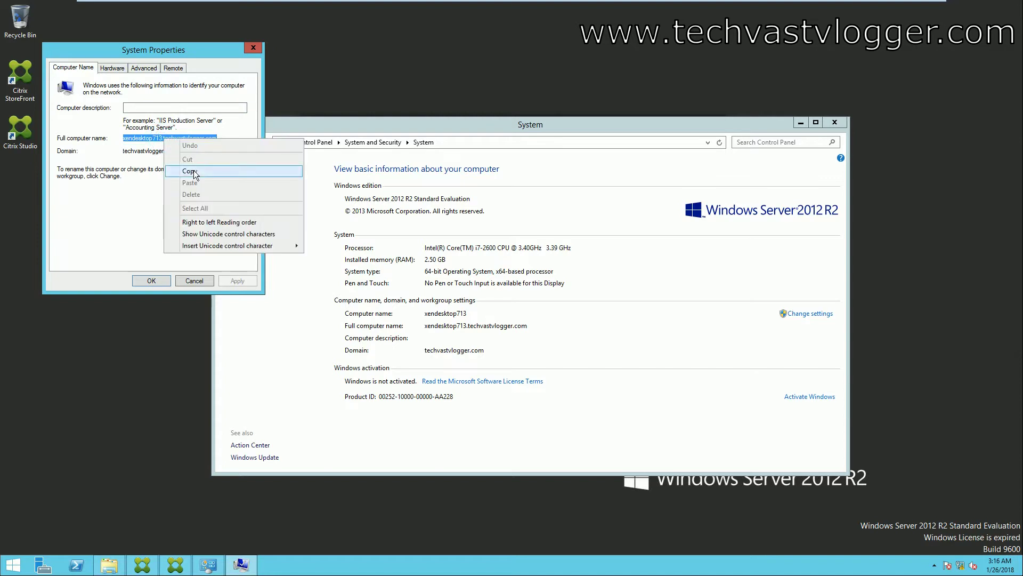
left_click(194, 171)
left_click(186, 280)
left_click(801, 123)
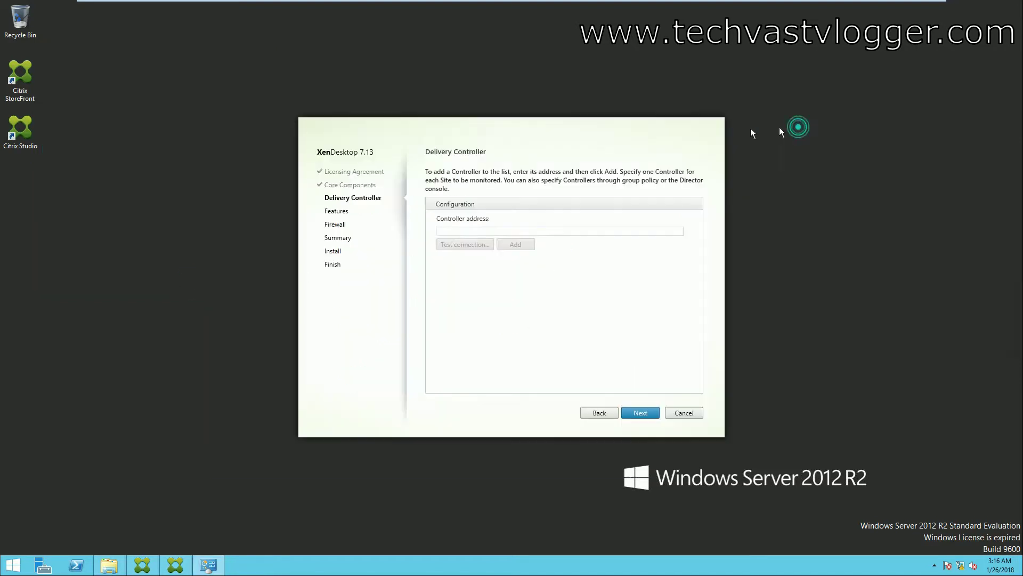
Paste the name as the Controller address, add it, and continue to Features
right_click(456, 231)
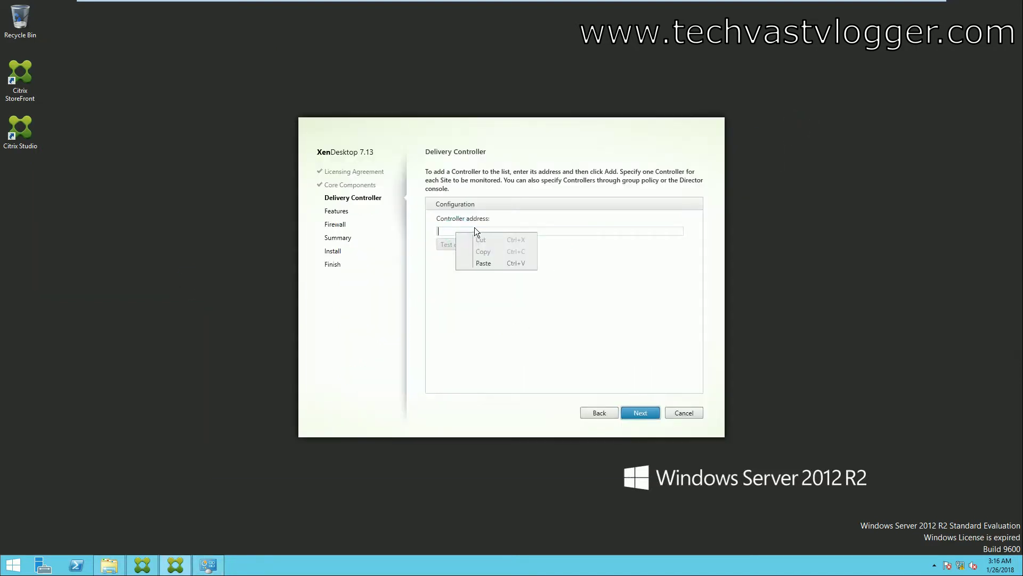
left_click(479, 262)
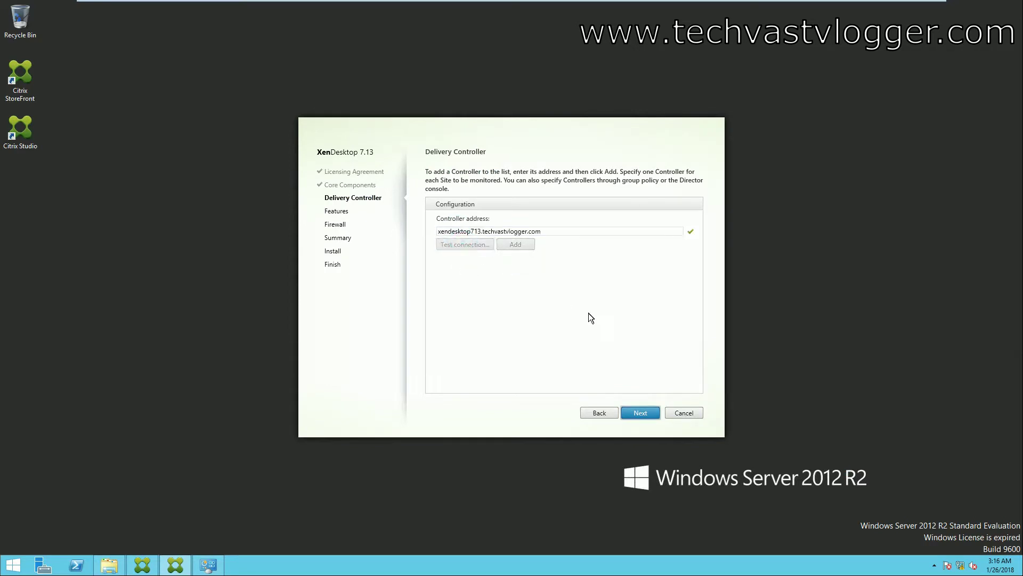
left_click(521, 246)
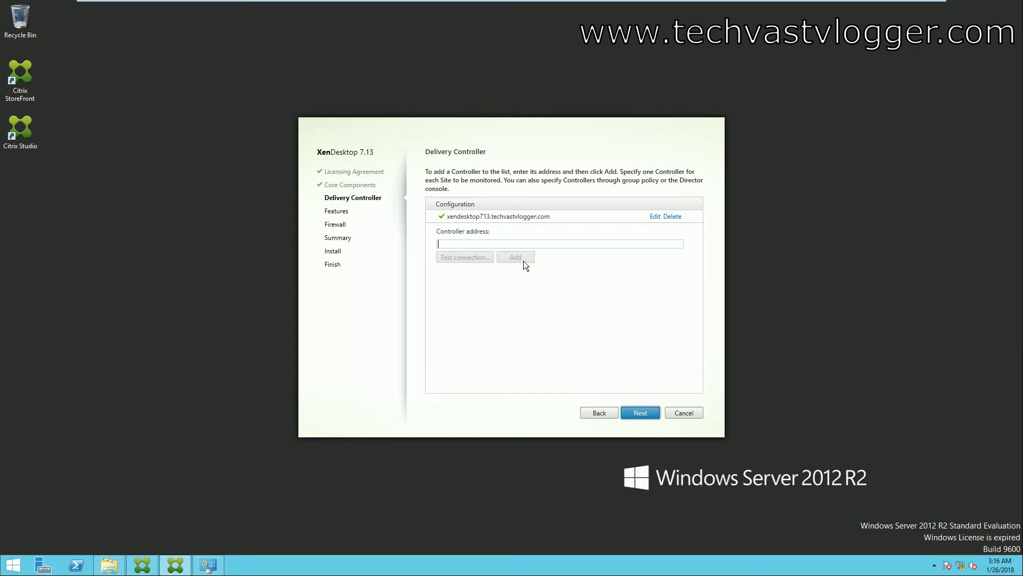
left_click(642, 415)
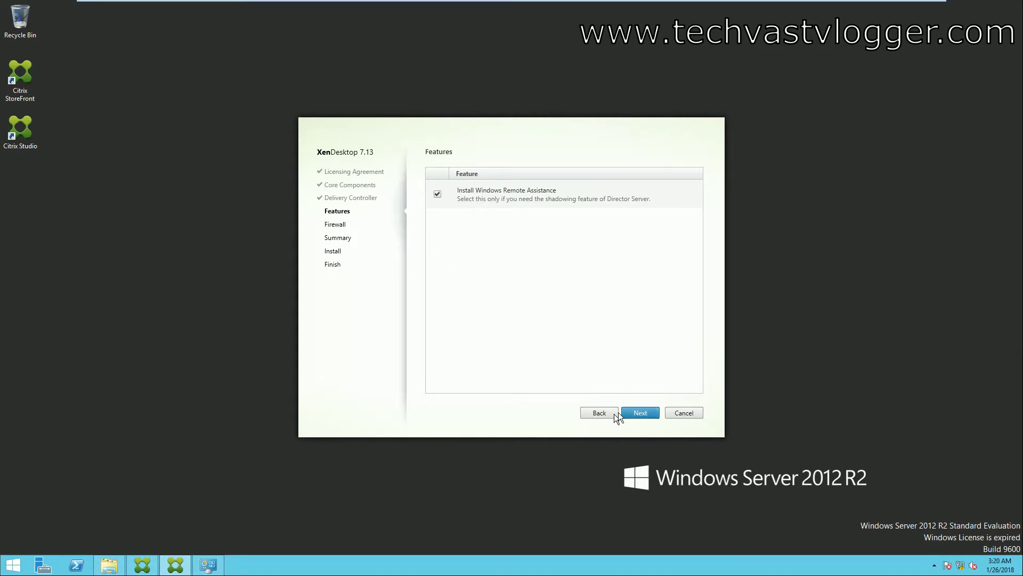
Keep default Features and firewall ports 80/443, review the Summary, and install Director
left_click(640, 412)
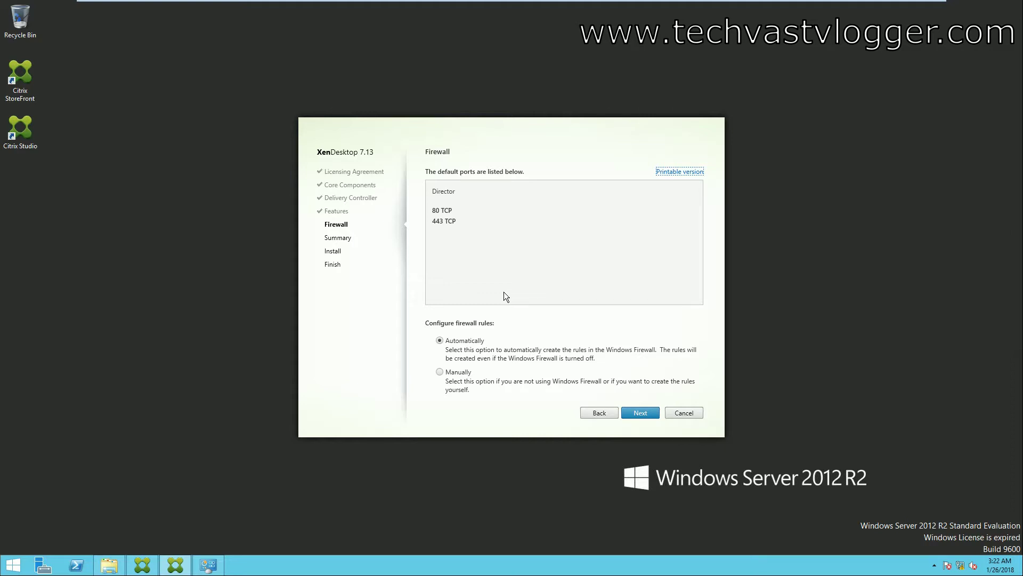
left_click(641, 413)
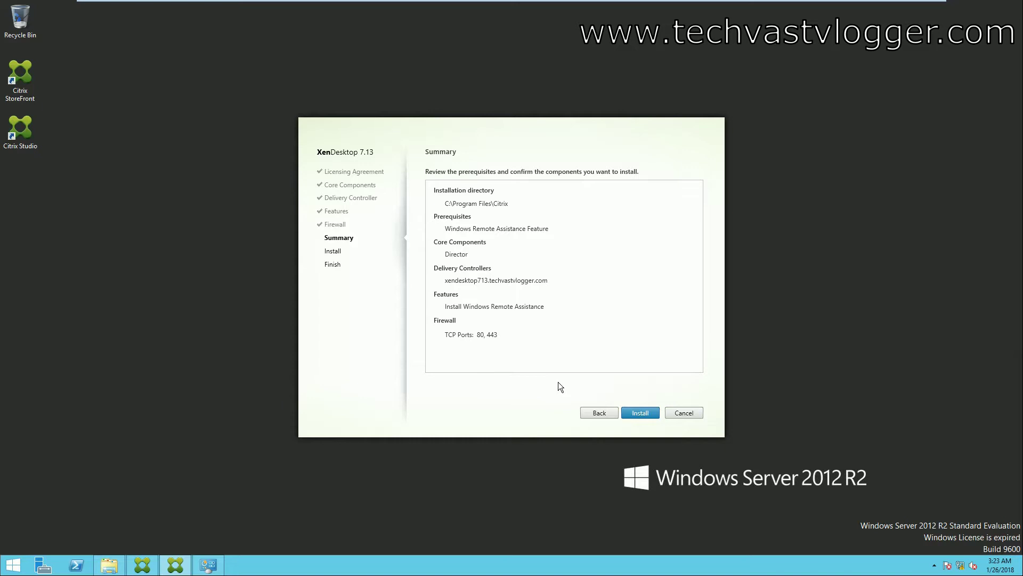
left_click(639, 415)
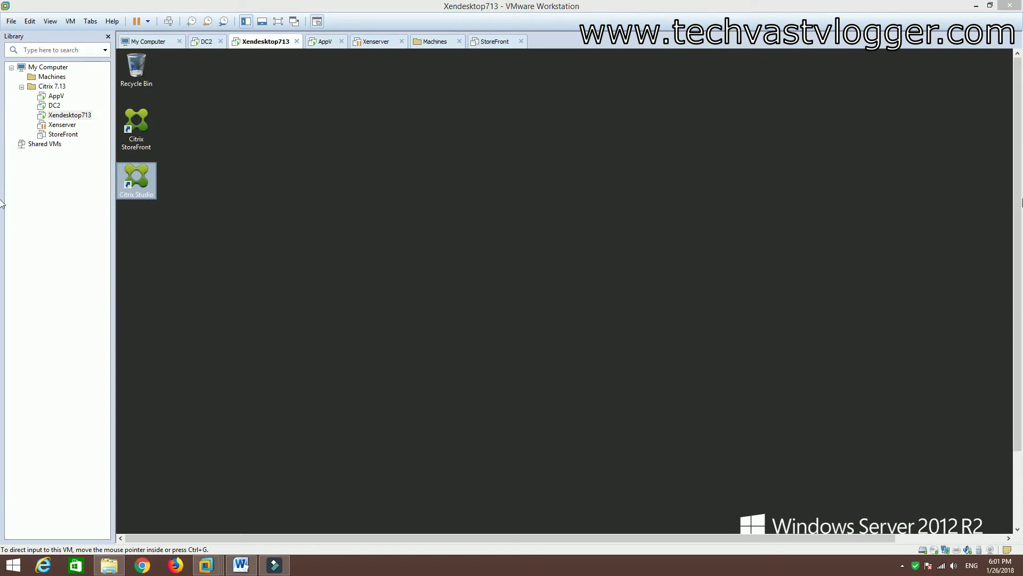
Return the VM to full screen and launch Citrix Director from the Start Apps list
left_click(280, 24)
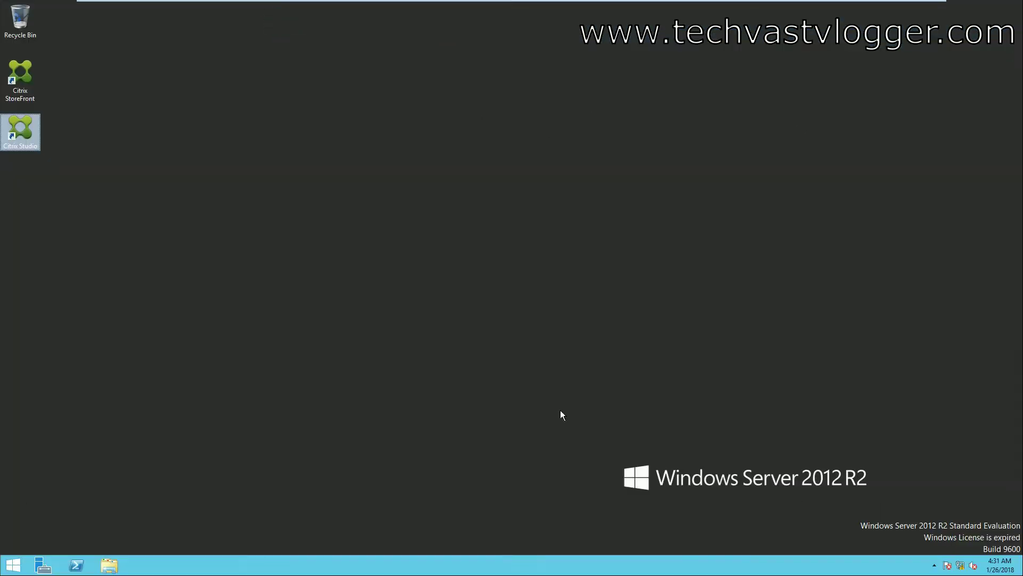
left_click(10, 565)
left_click(73, 544)
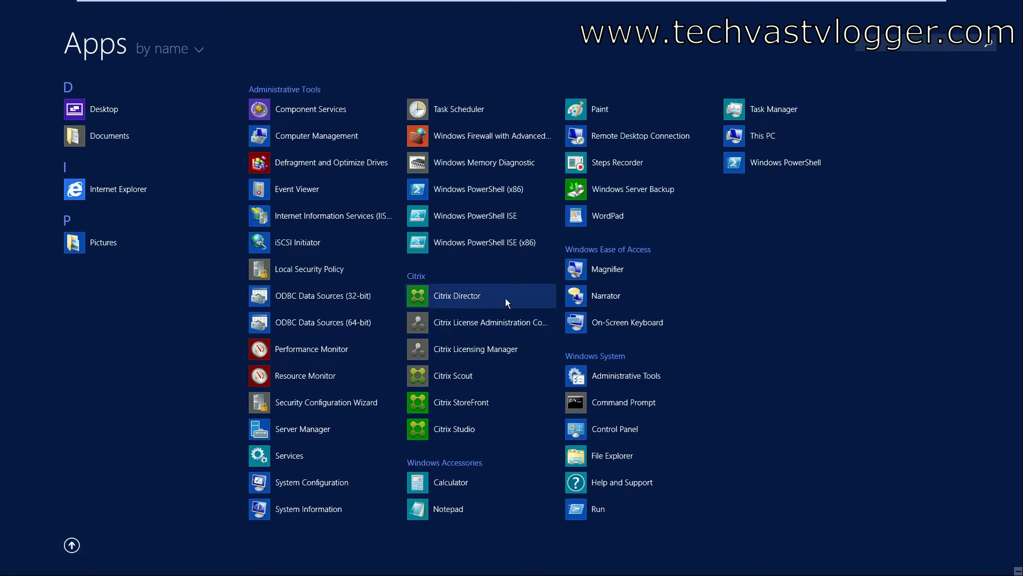
left_click(489, 303)
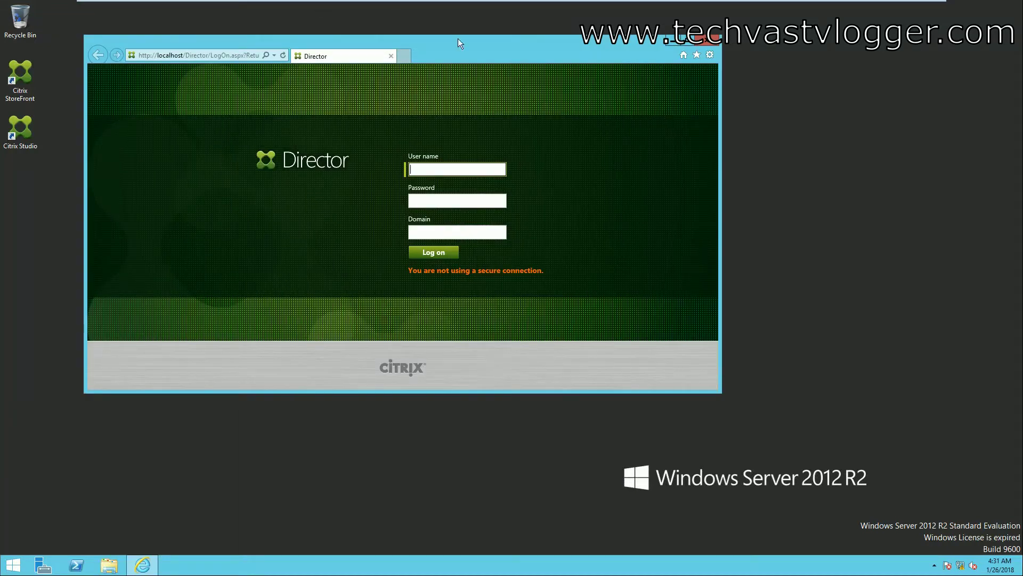
Maximize the Director logon page and submit the admin user name and password
double_click(520, 55)
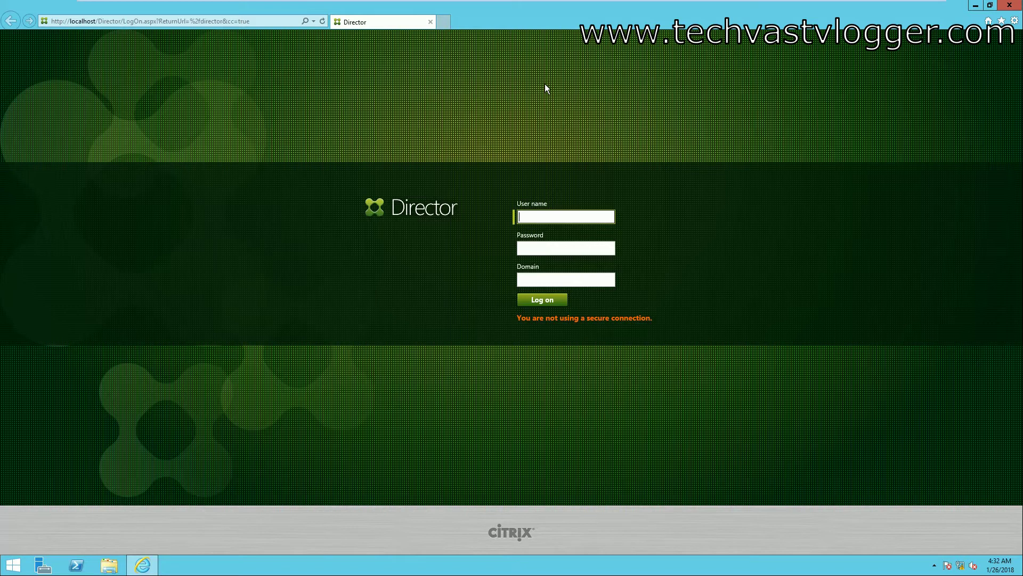
type("sqladmin")
key("Tab")
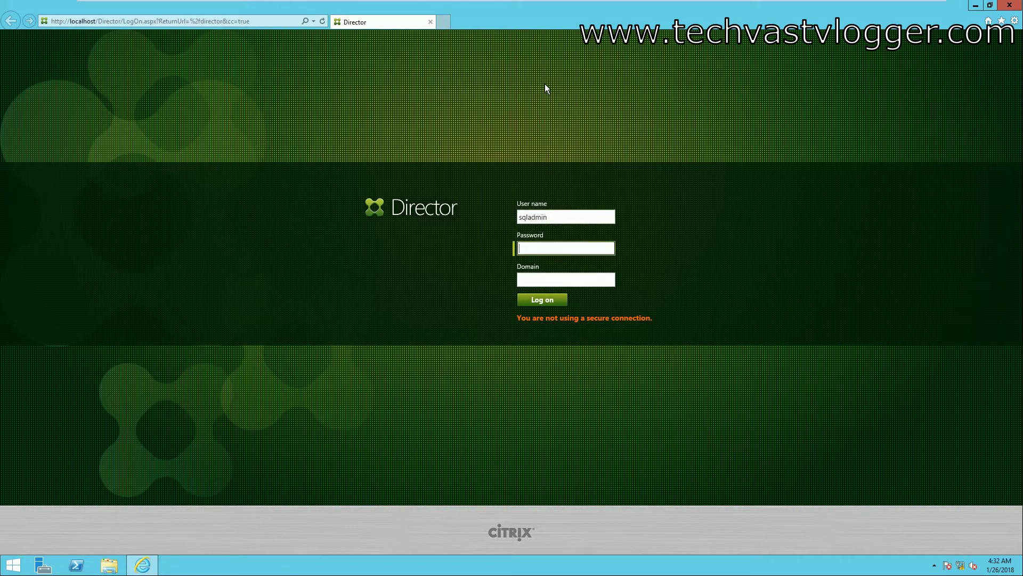
key("Return")
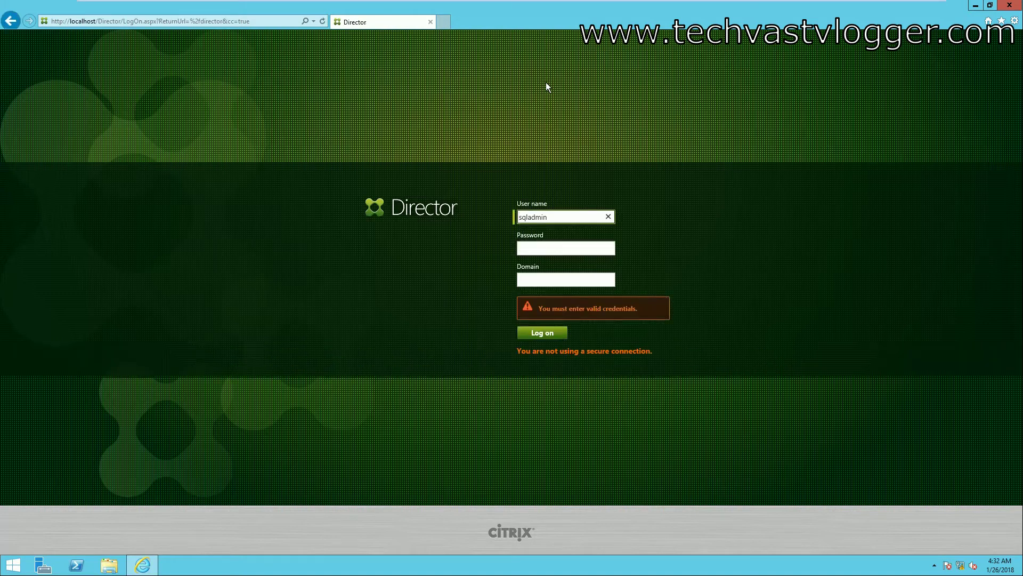
Re-enter the password, set domain TECHVASTVLOGGER, log on, and scroll the dashboard
left_click(552, 249)
type("Password")
left_click(520, 279)
type("TECHVAST")
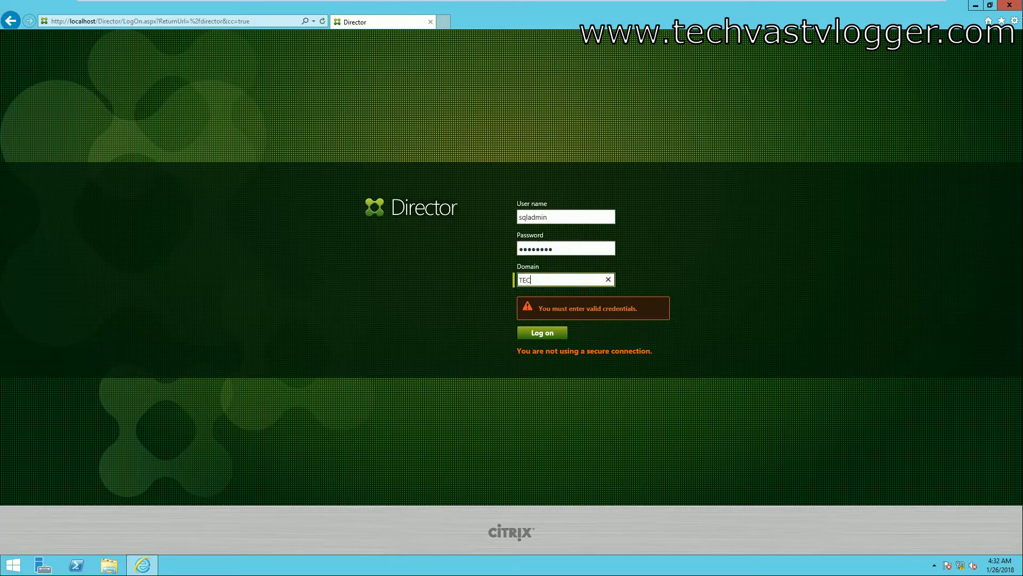
type("VLOGGER")
left_click(551, 334)
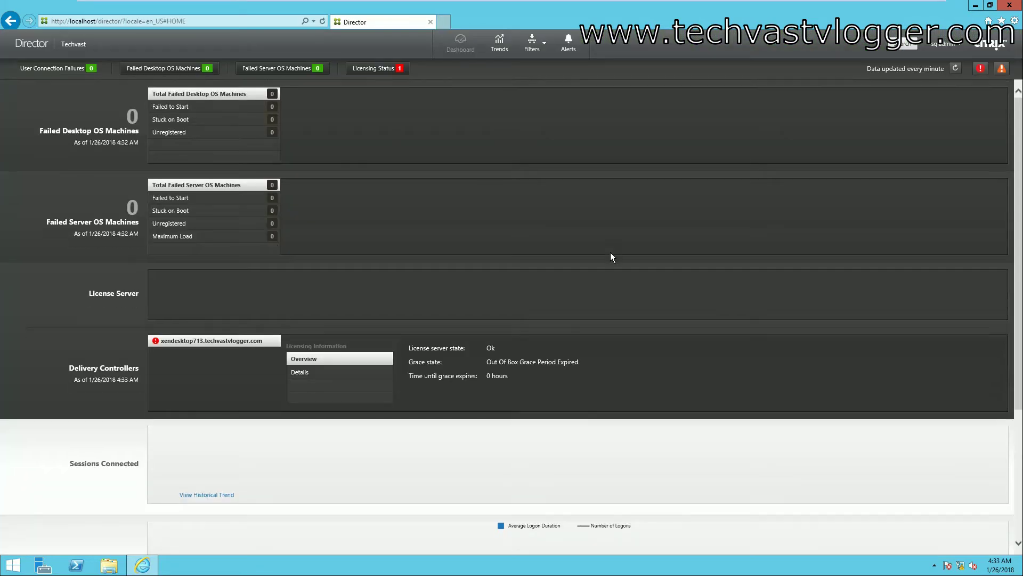
scroll(611, 253, "down", 4)
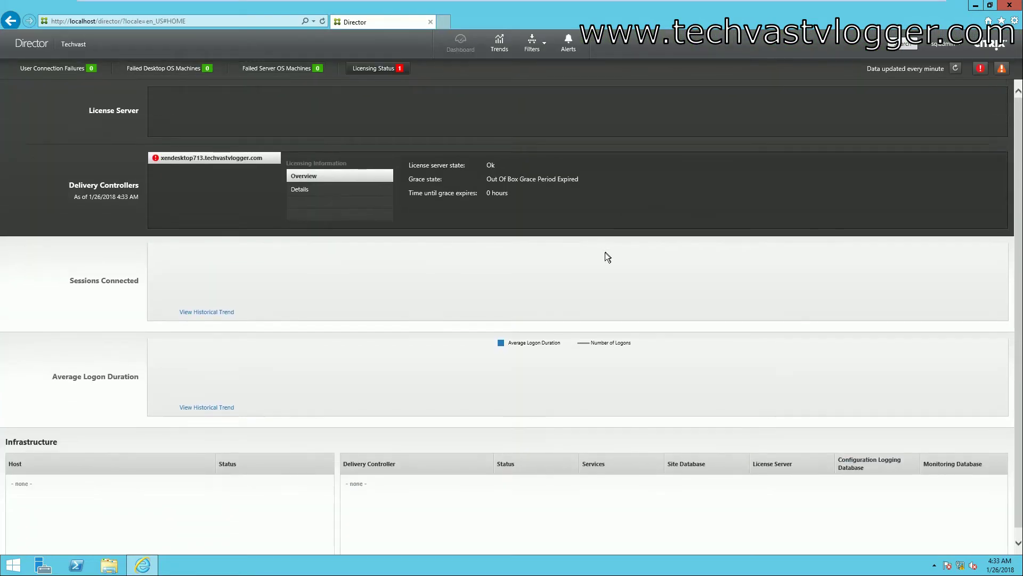
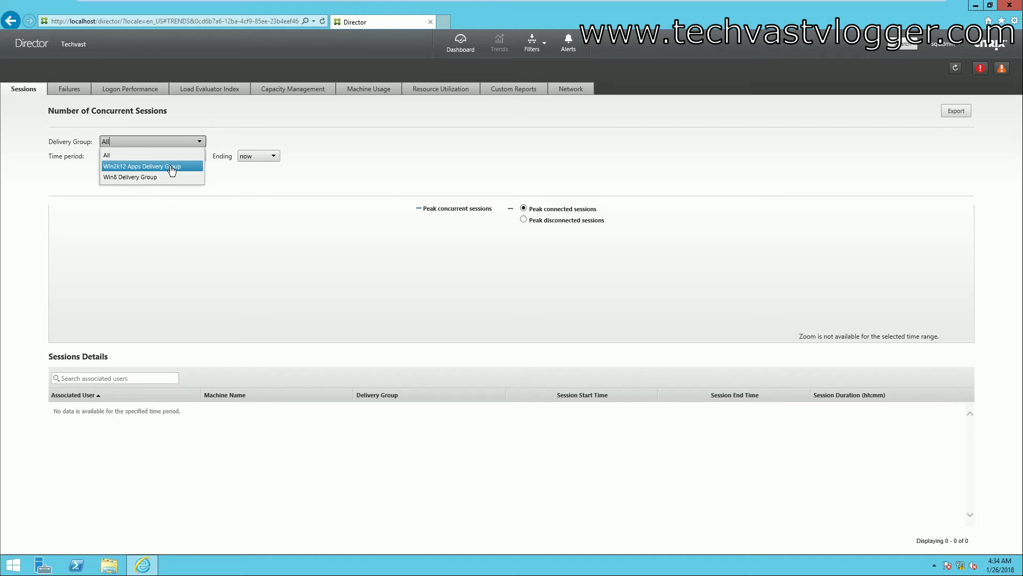
Select the Win2k12 Apps Delivery Group and apply a Last 24 hours time period
left_click(171, 167)
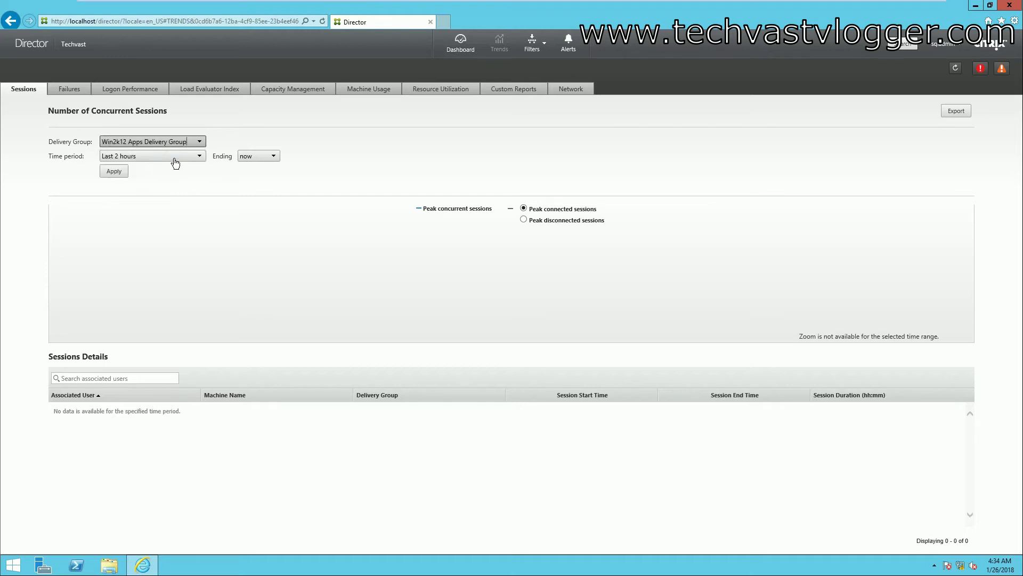
left_click(177, 156)
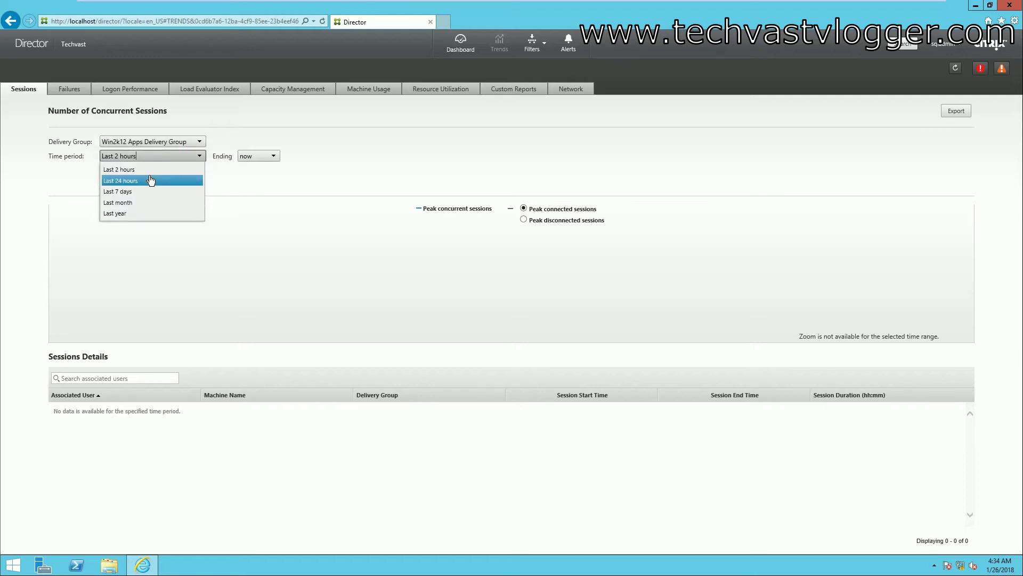
left_click(116, 216)
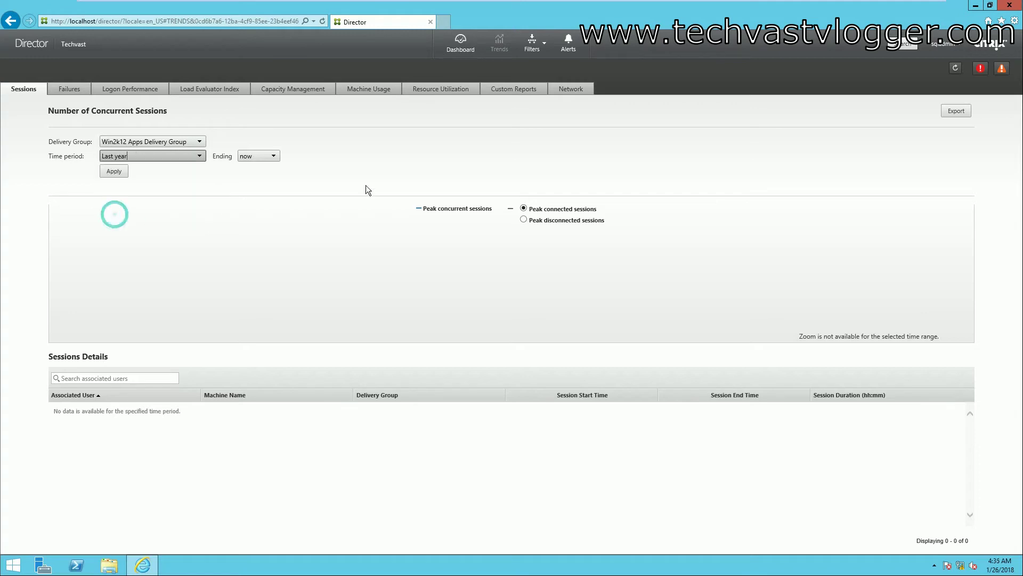
left_click(158, 159)
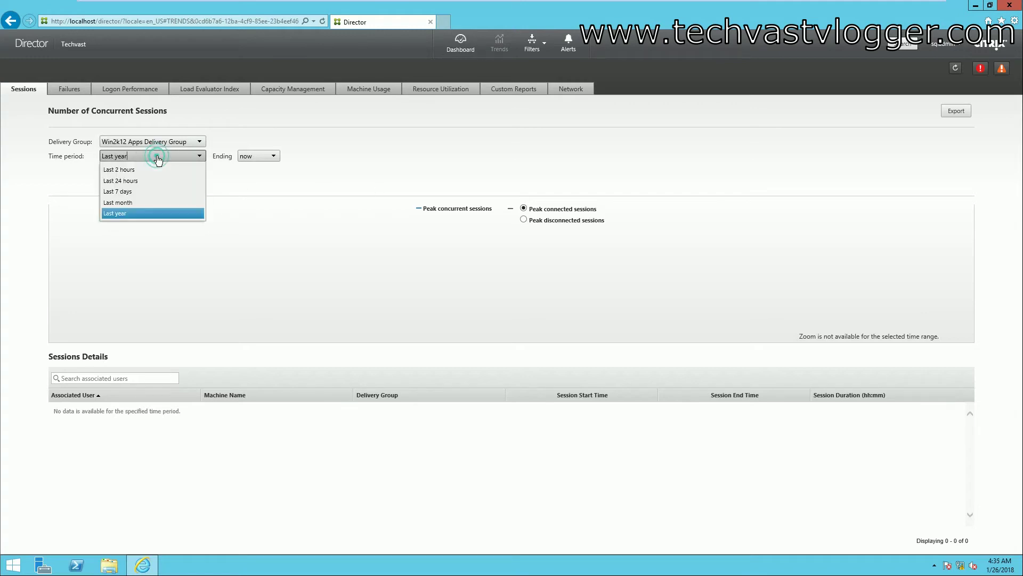
left_click(134, 184)
left_click(114, 171)
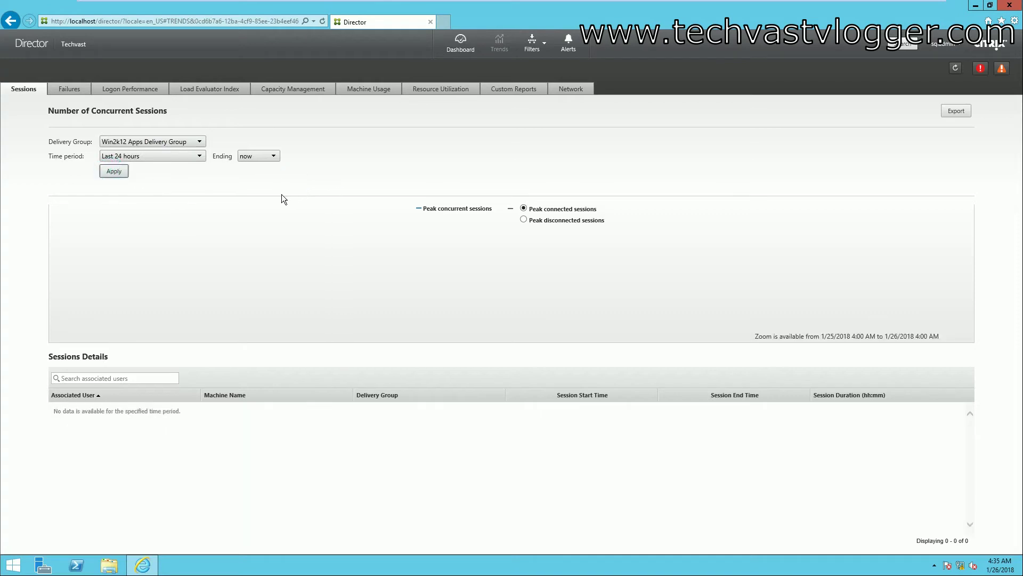
Change the time period to Last year and apply it to the sessions trend
left_click(185, 156)
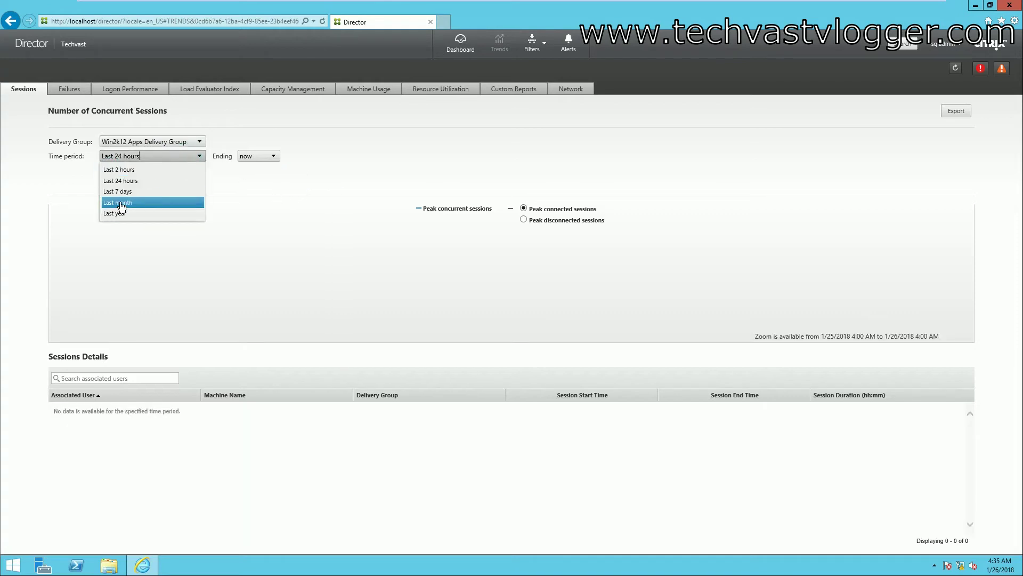
left_click(120, 202)
left_click(152, 156)
left_click(119, 211)
left_click(115, 172)
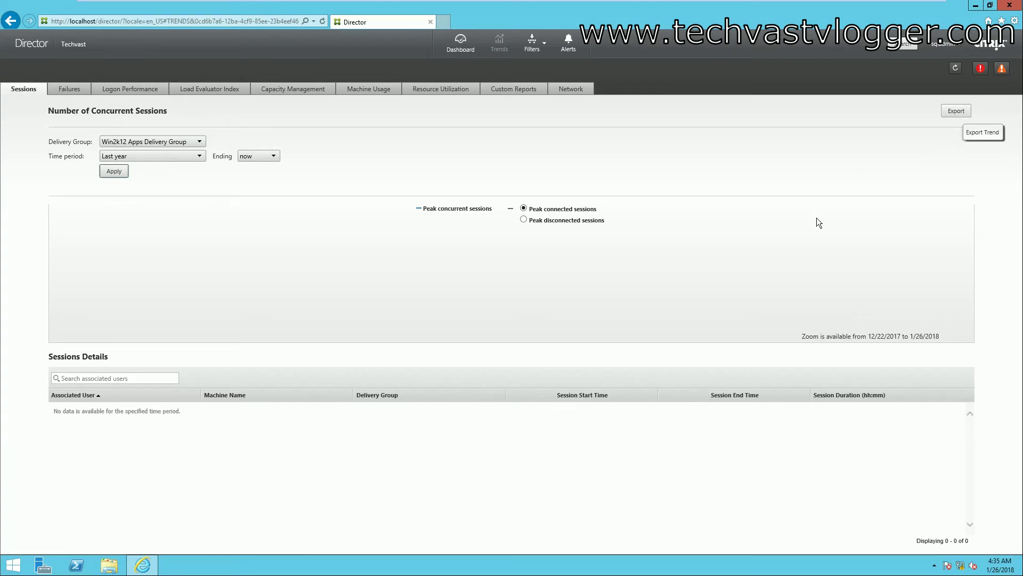
left_click(69, 89)
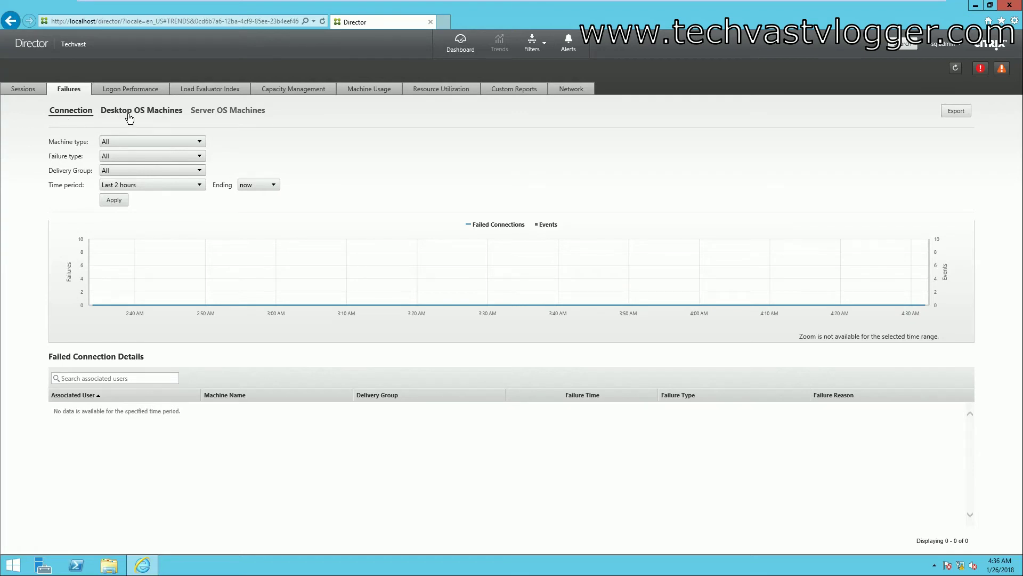
Show Desktop OS Machines failures and inspect the failure type and delivery group lists
left_click(169, 111)
left_click(145, 146)
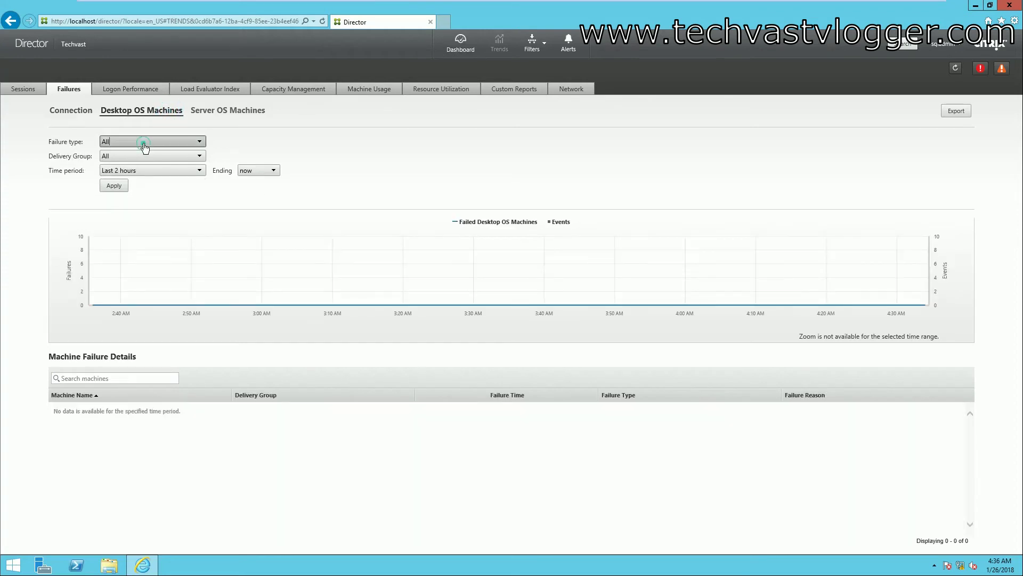
left_click(191, 145)
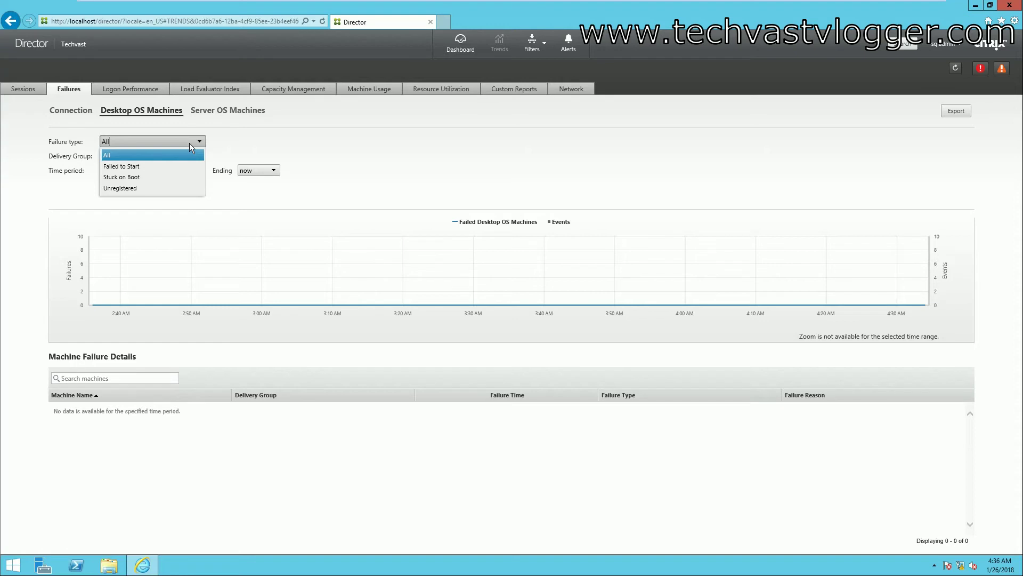
left_click(376, 145)
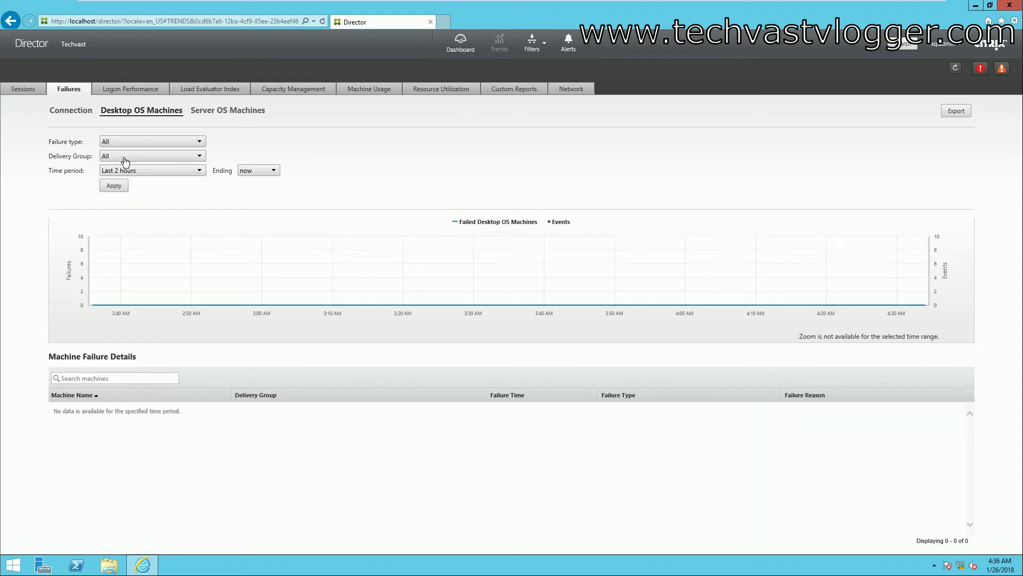
left_click(124, 158)
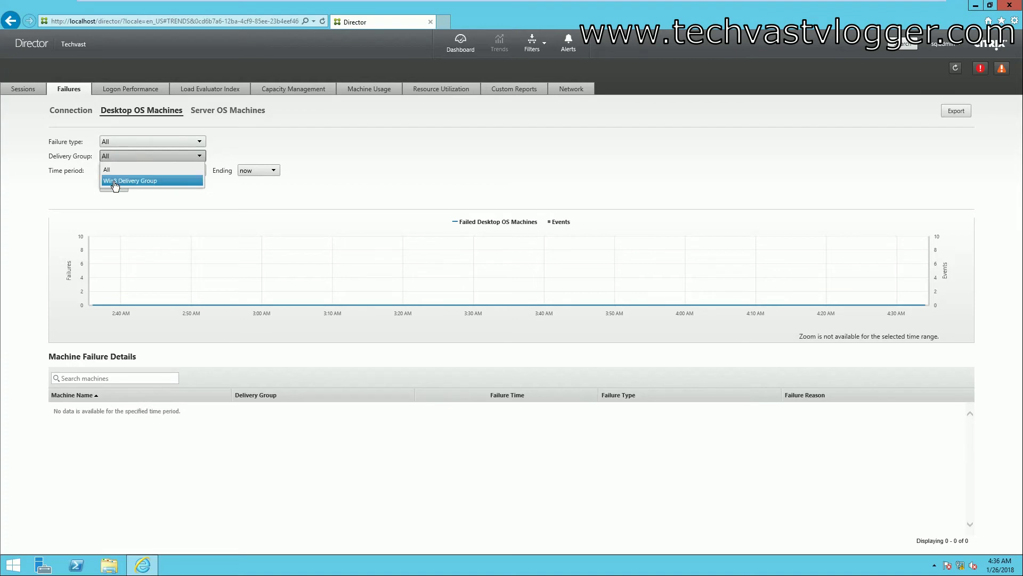
left_click(430, 169)
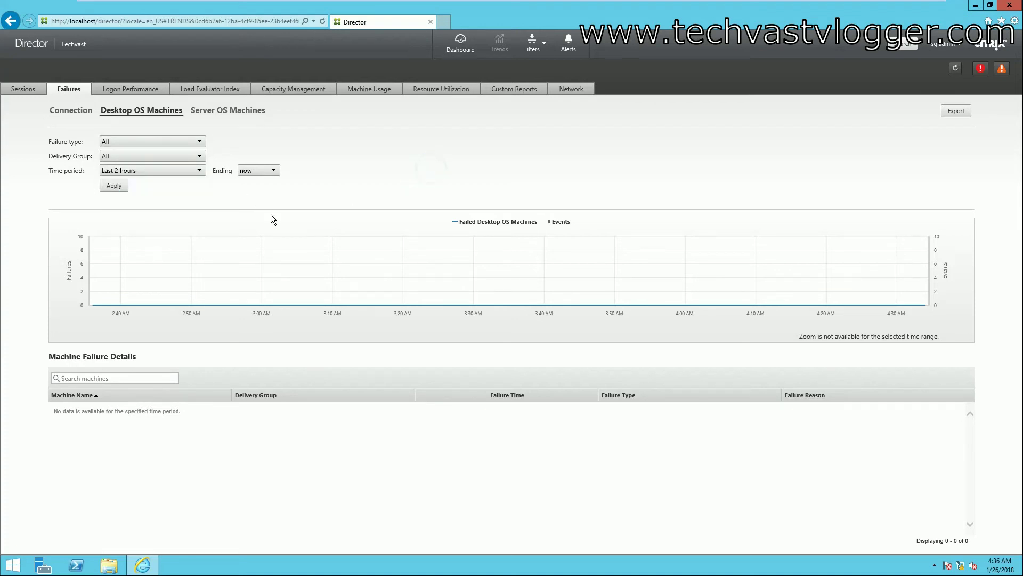
Check the time period options unchanged, then return to the Connection failures view
left_click(155, 170)
left_click(410, 170)
left_click(135, 174)
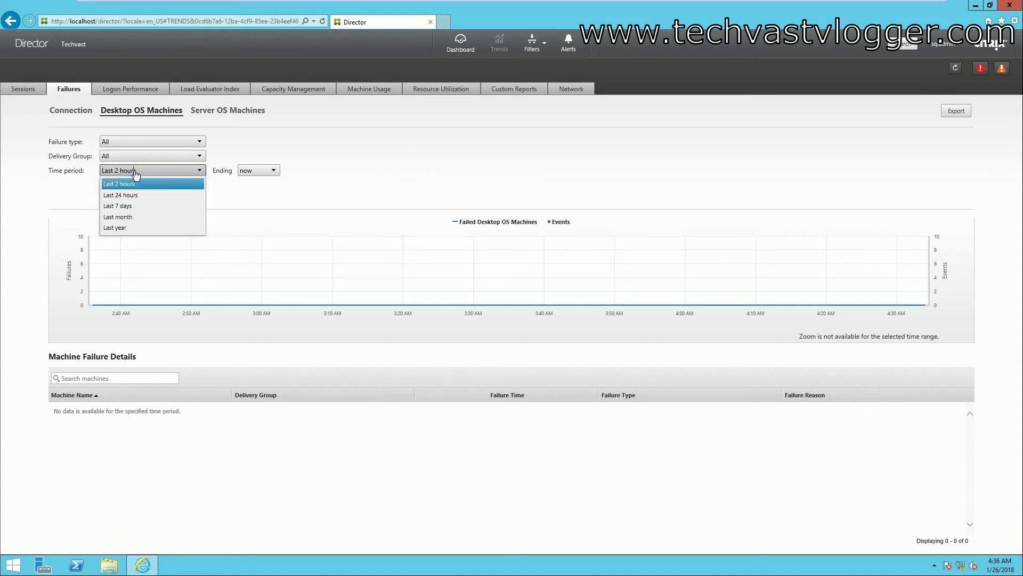
left_click(665, 172)
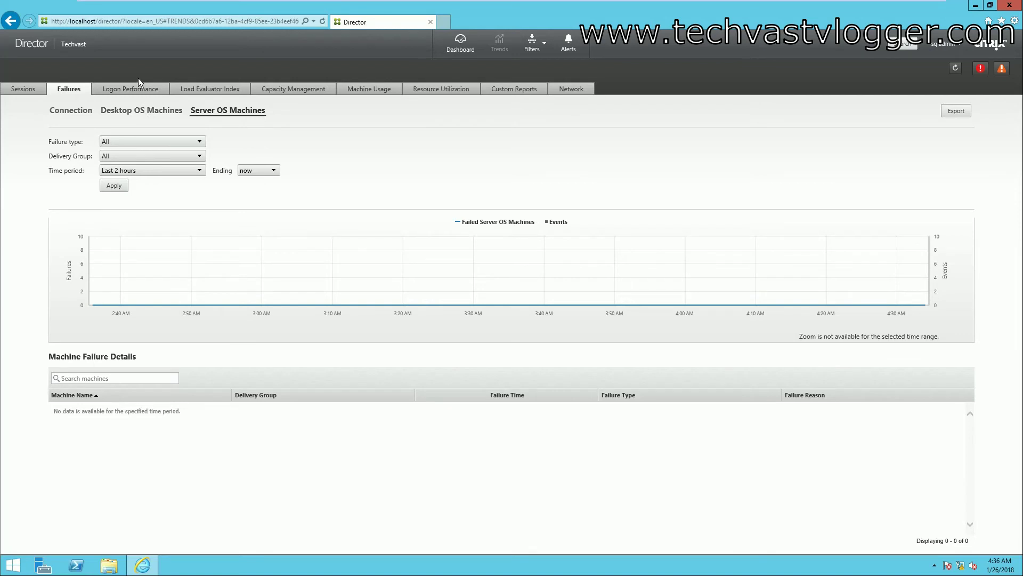
left_click(71, 115)
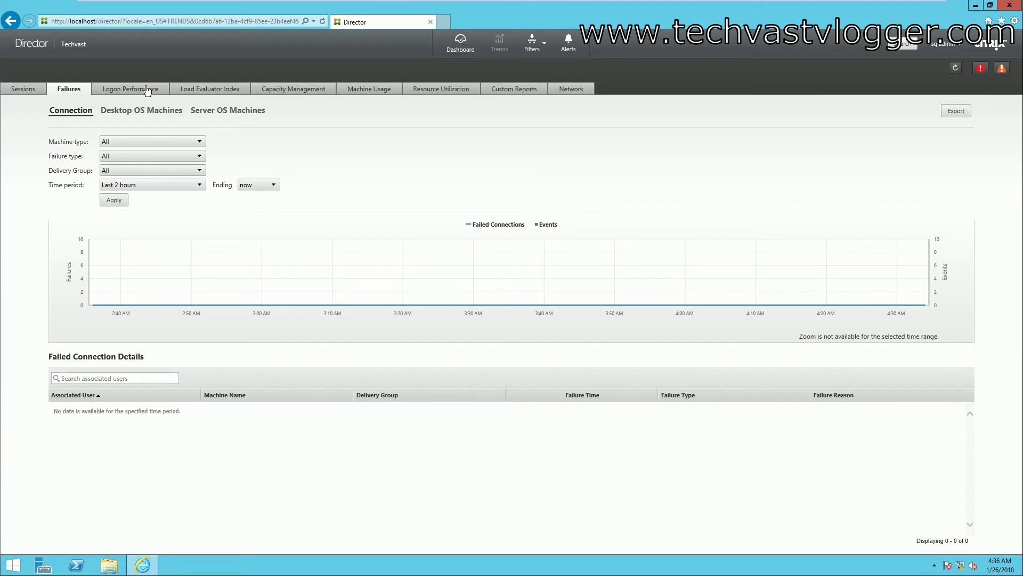
Open the Logon Performance trend for logon duration over the last 2 hours
left_click(136, 89)
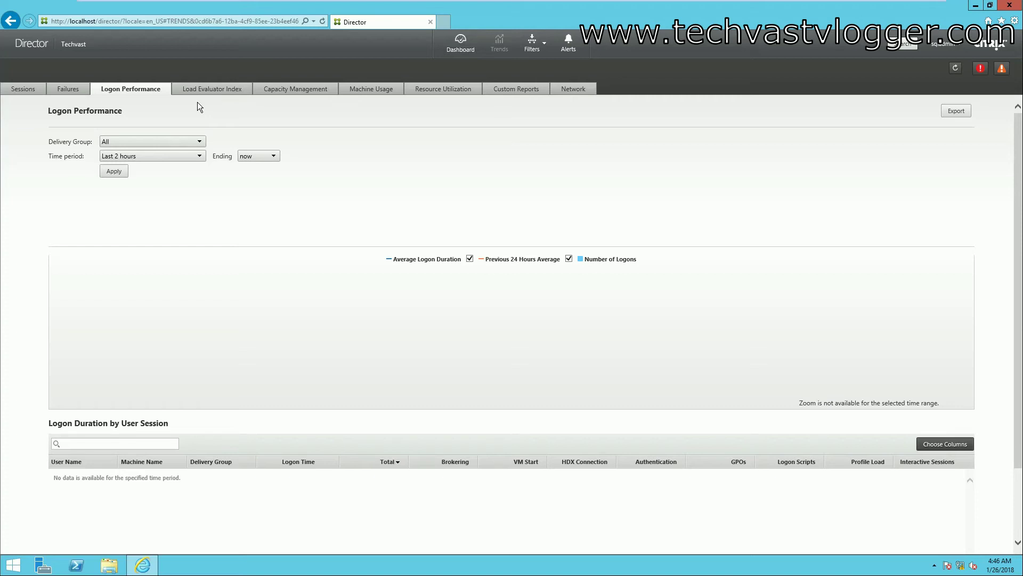
Open the Load Evaluator Index trend and check the Delivery Group list, keeping All
left_click(228, 88)
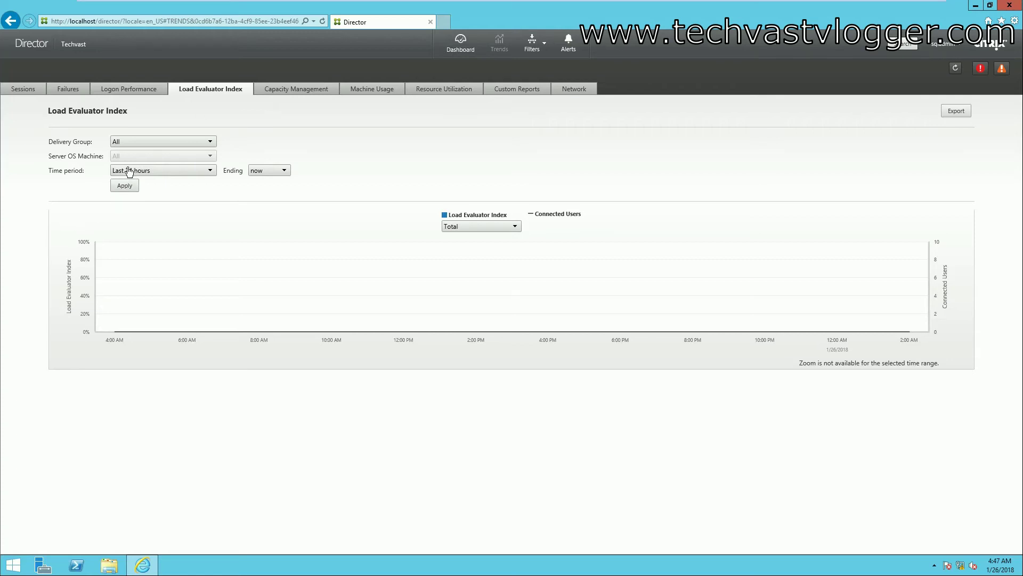
left_click(176, 142)
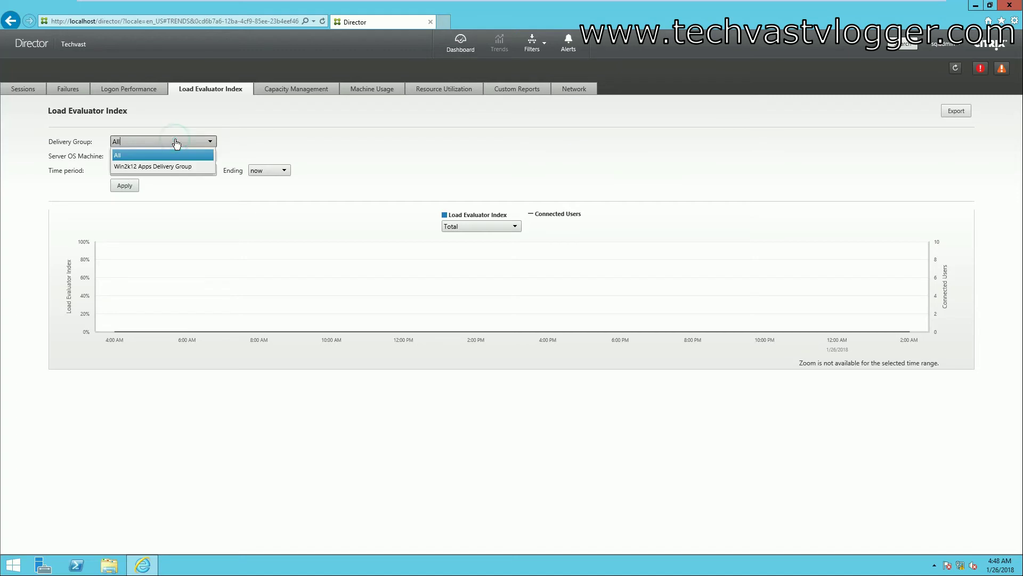
left_click(137, 174)
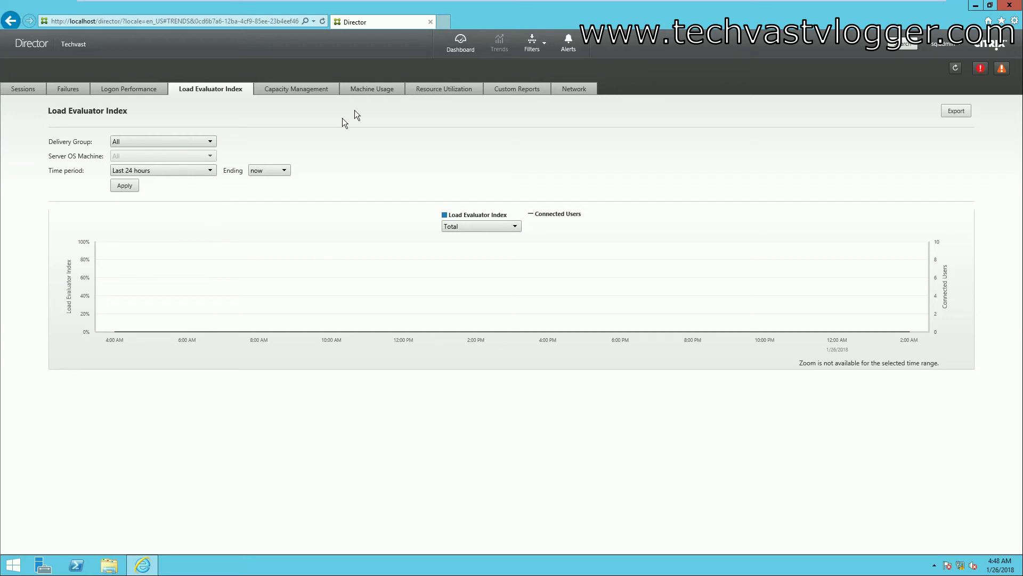
Open Capacity Management to view Hosted Applications Usage for Calculator, Command Prompt, Notepad and Paint
left_click(308, 90)
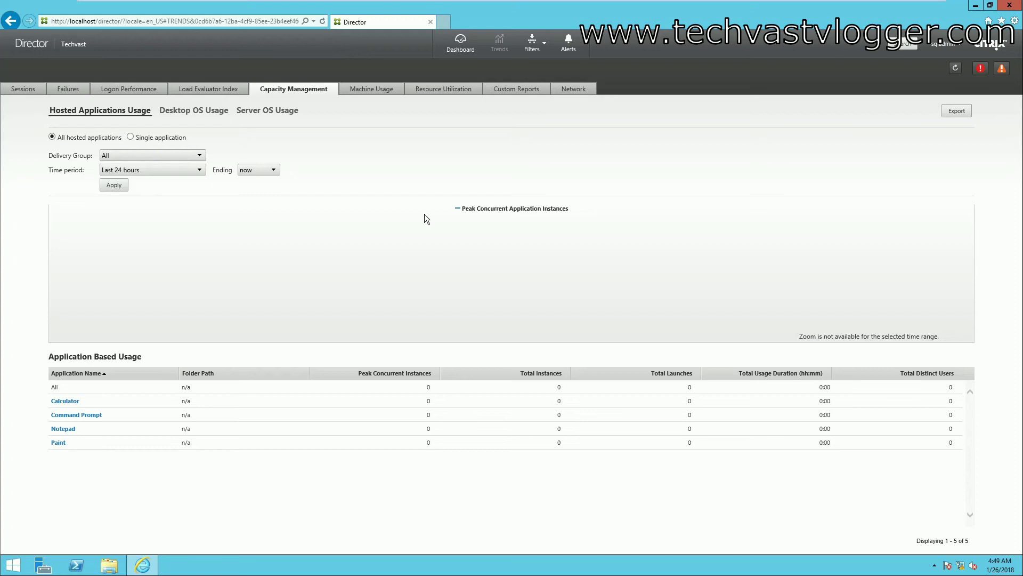
Review Machine Usage delivery groups for Desktop and Server OS machines, then view Resource Utilization
left_click(383, 92)
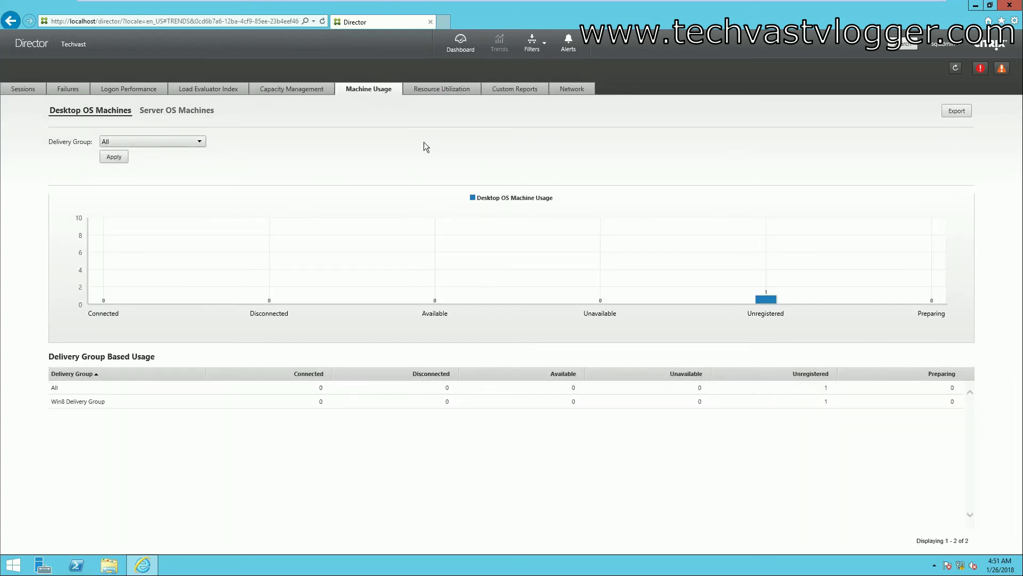
left_click(151, 141)
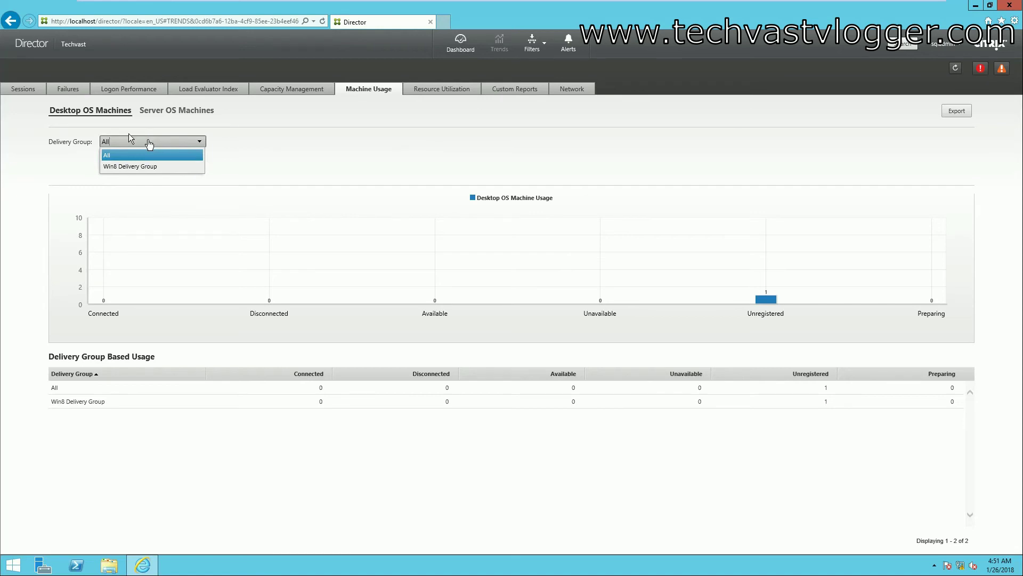
left_click(338, 113)
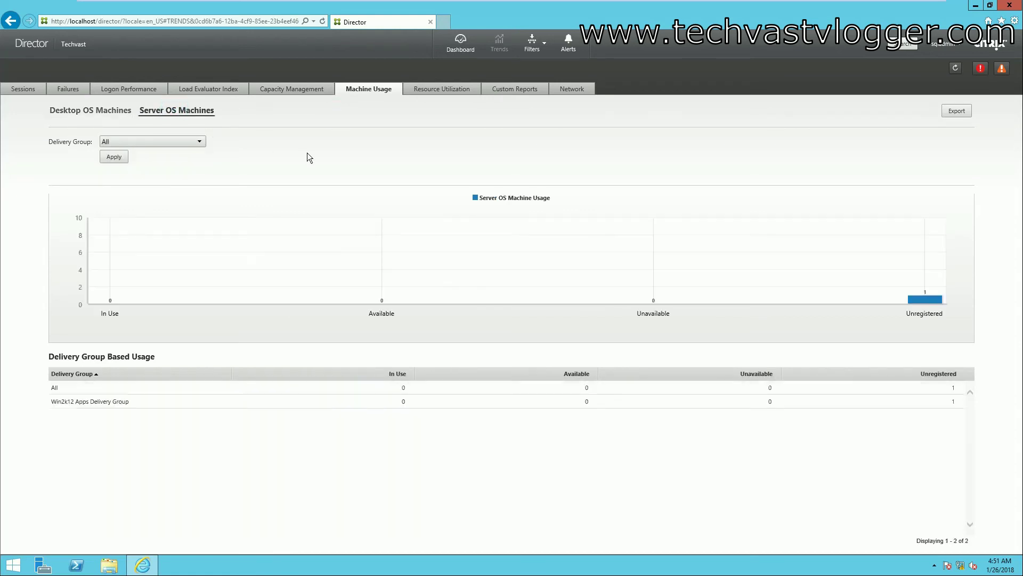
left_click(163, 145)
left_click(164, 141)
left_click(164, 142)
left_click(308, 124)
left_click(184, 143)
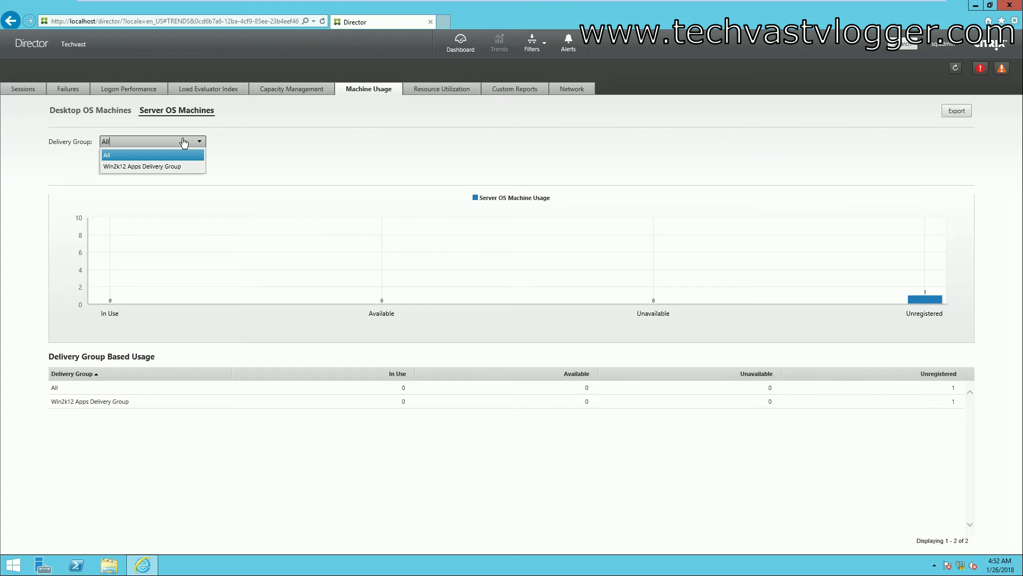
left_click(449, 85)
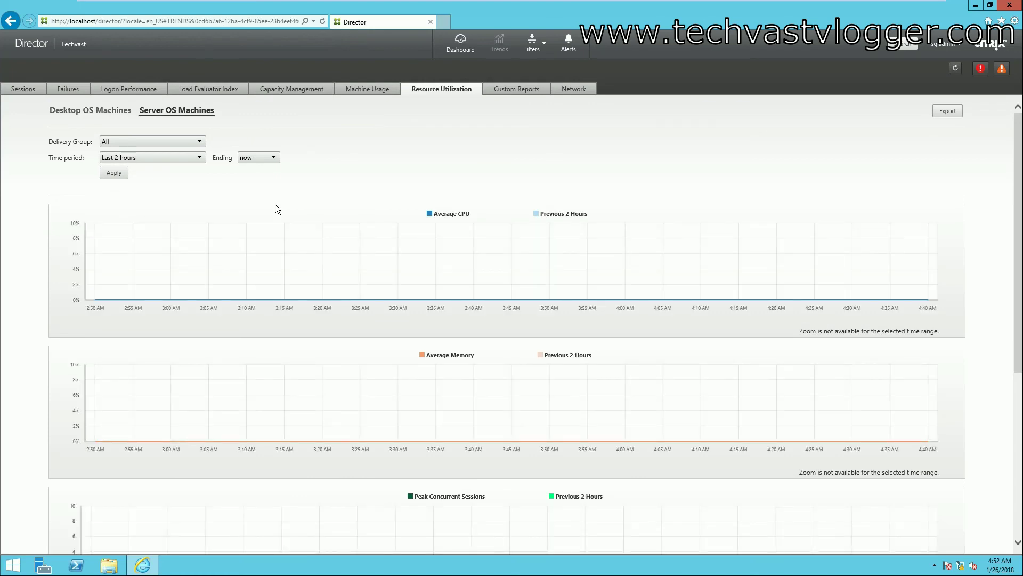
Keep the time period at Last 2 hours and go to the Custom Reports page
left_click(178, 158)
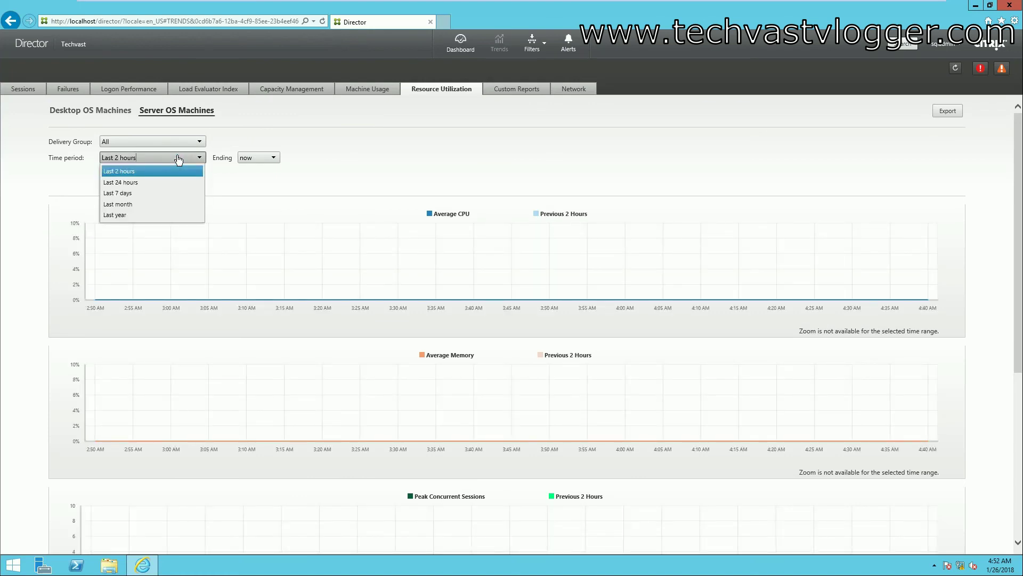
left_click(427, 152)
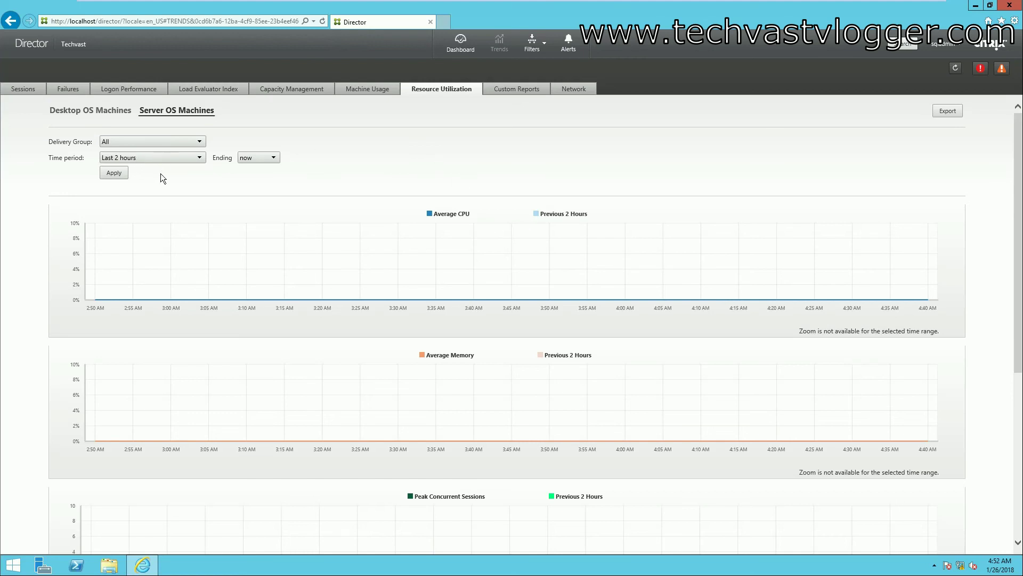
left_click(533, 90)
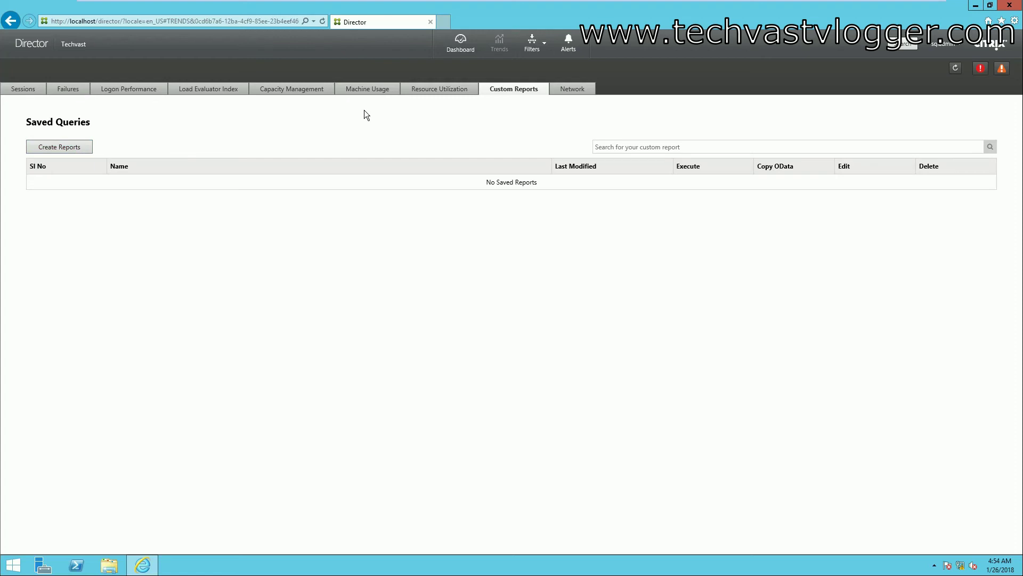
Create a new Sessions report query named 'UserCounts'
left_click(59, 148)
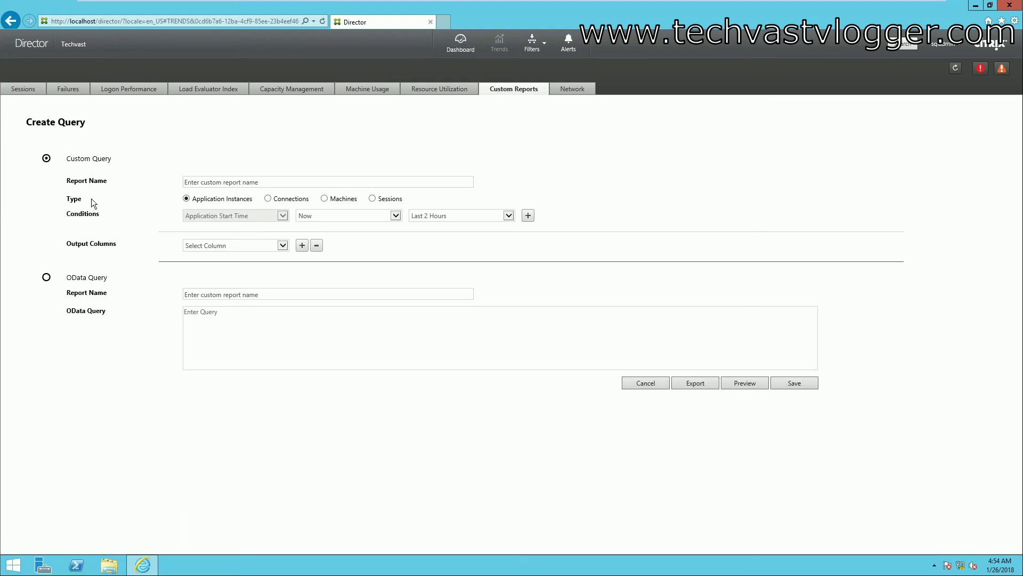
left_click(244, 181)
type("UserCounts")
left_click(373, 199)
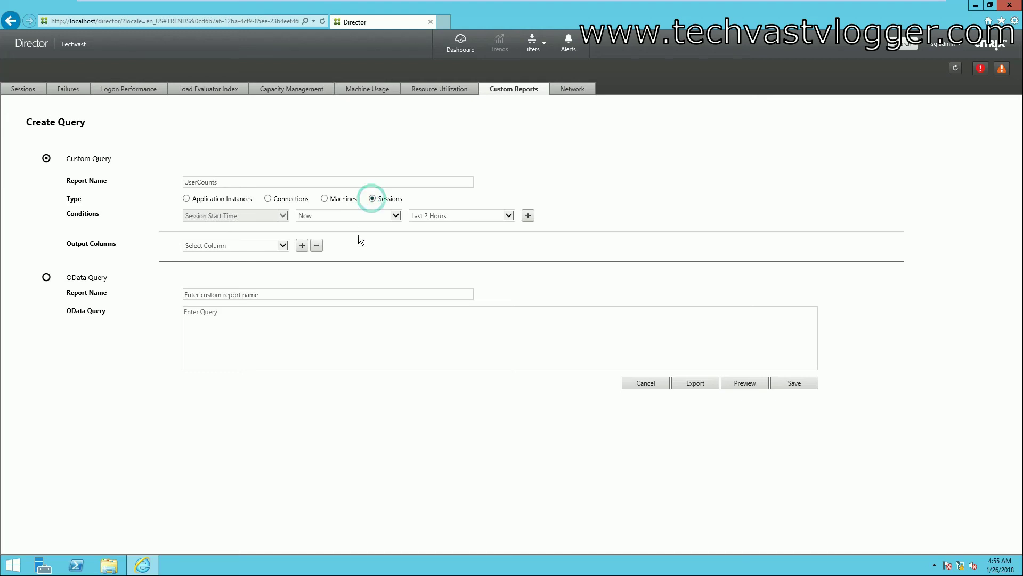
Set a custom Session Start Time range from 01/01/2018 to 01/26/2018
left_click(388, 214)
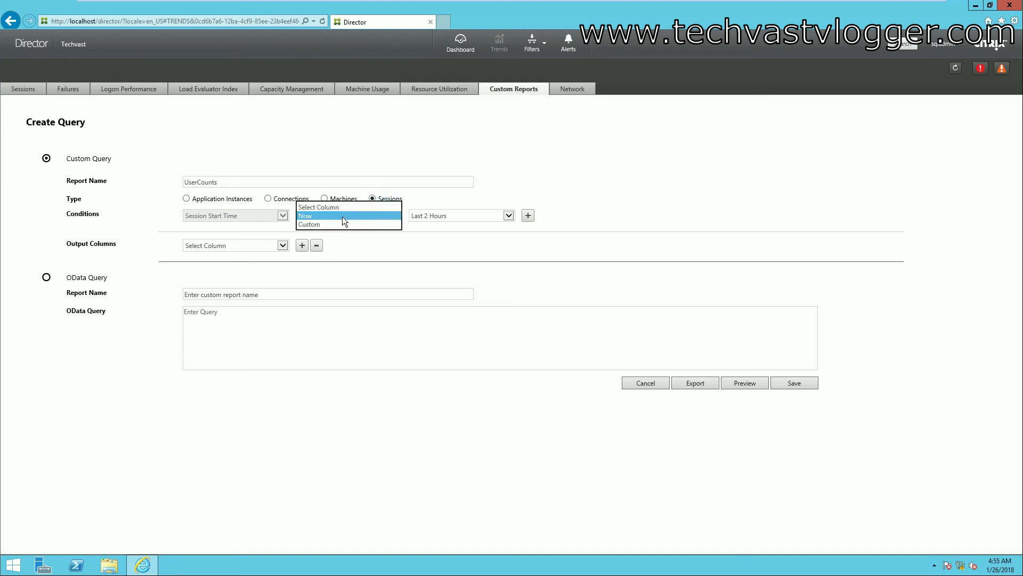
left_click(314, 225)
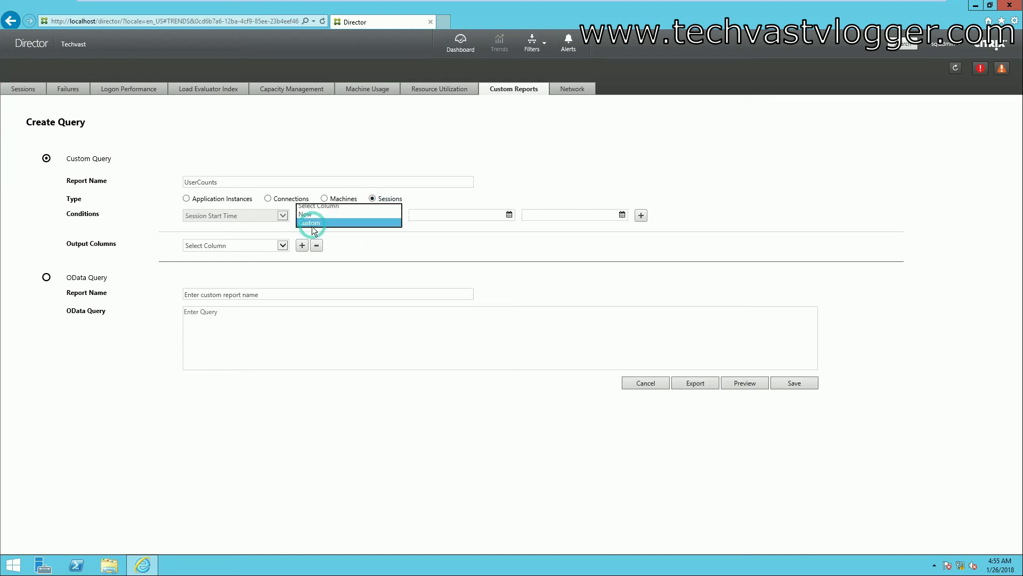
left_click(509, 215)
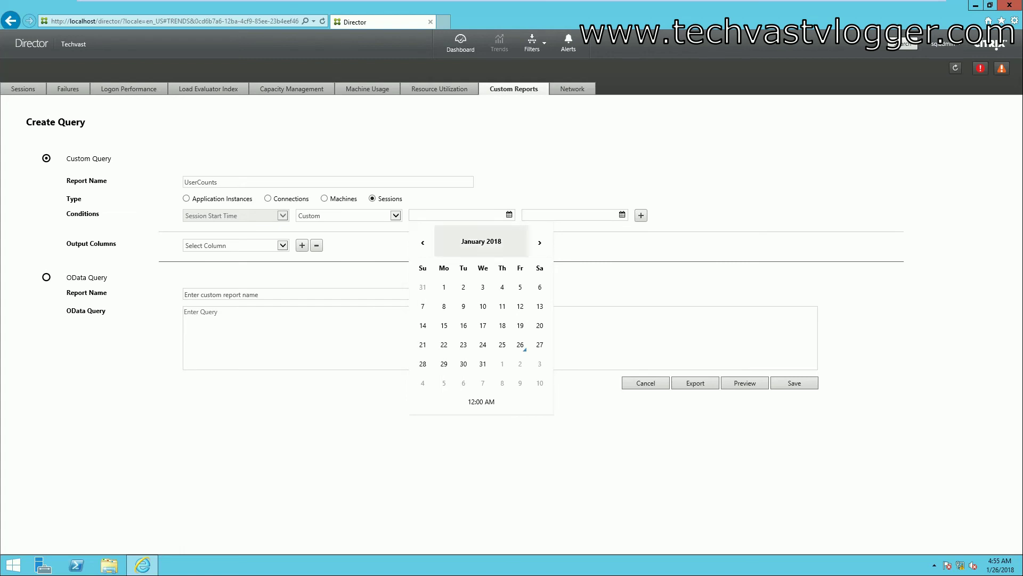
left_click(444, 287)
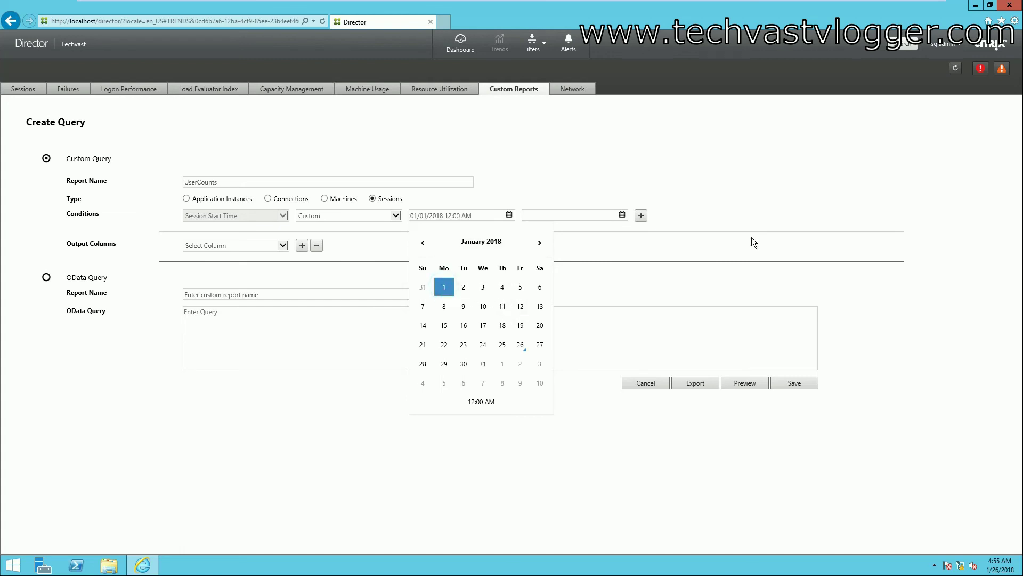
left_click(622, 215)
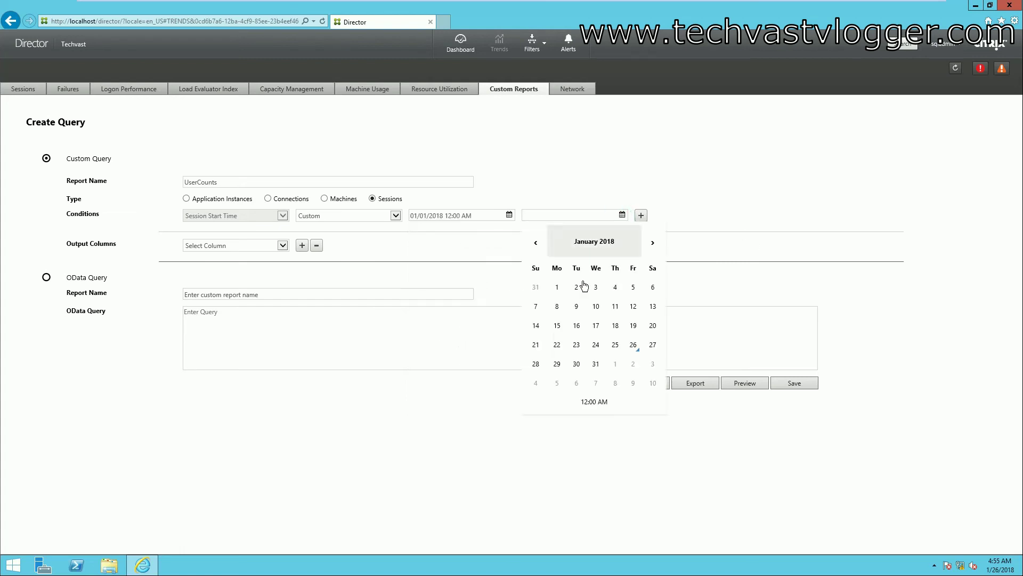
left_click(633, 346)
left_click(264, 245)
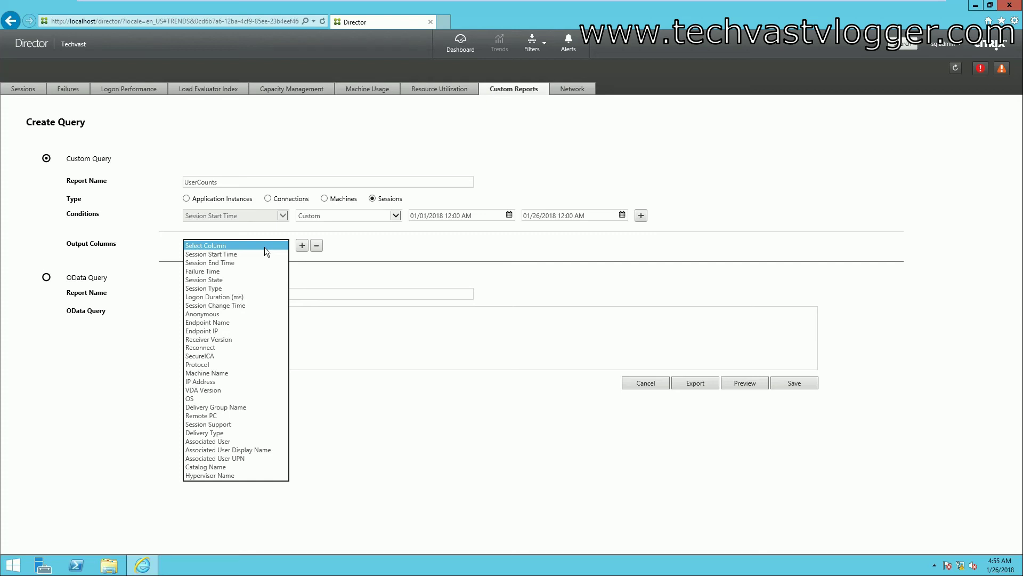
Add Session End Time and VDA Version as the first two output columns
left_click(222, 262)
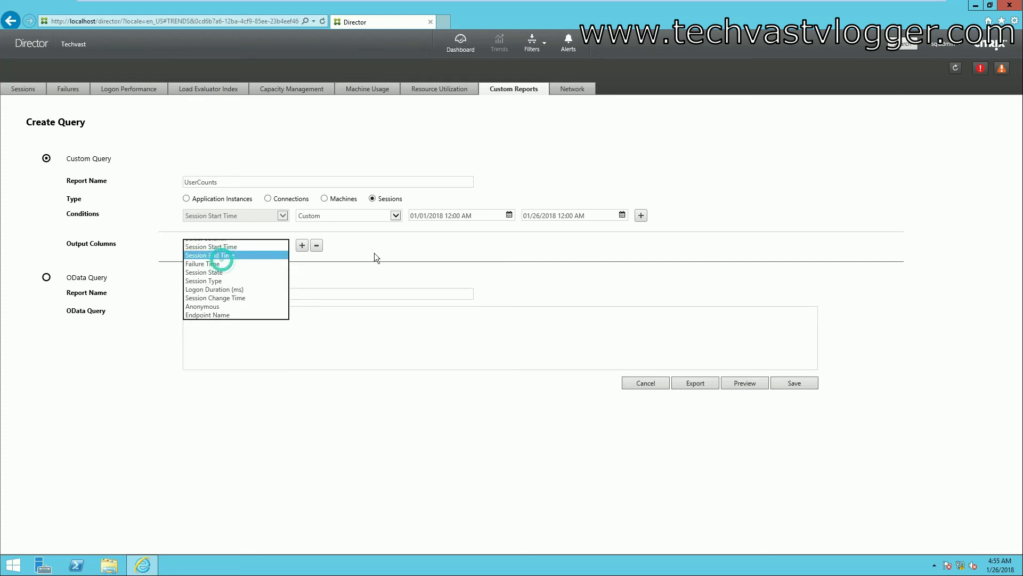
left_click(449, 244)
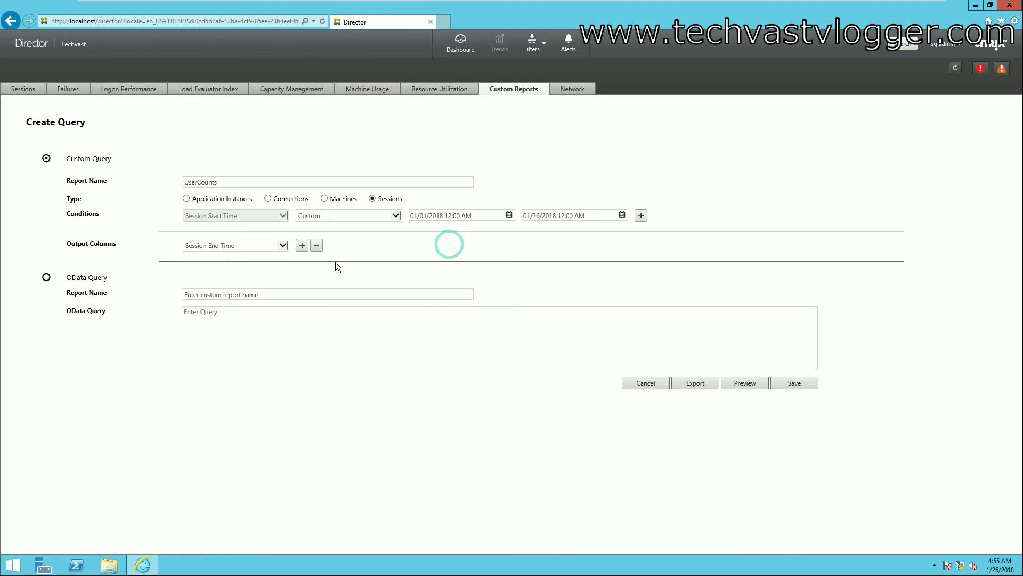
left_click(302, 245)
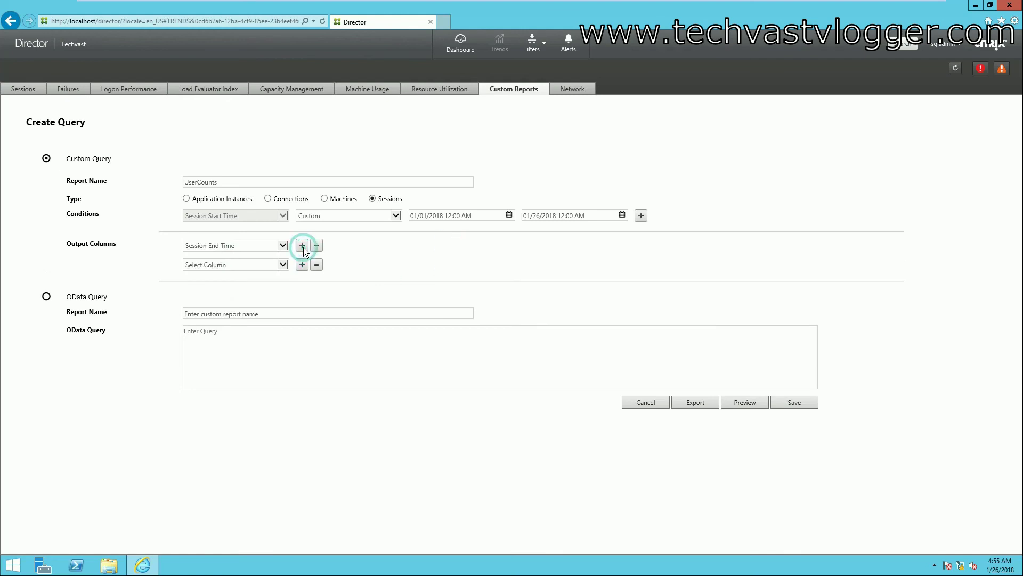
left_click(283, 266)
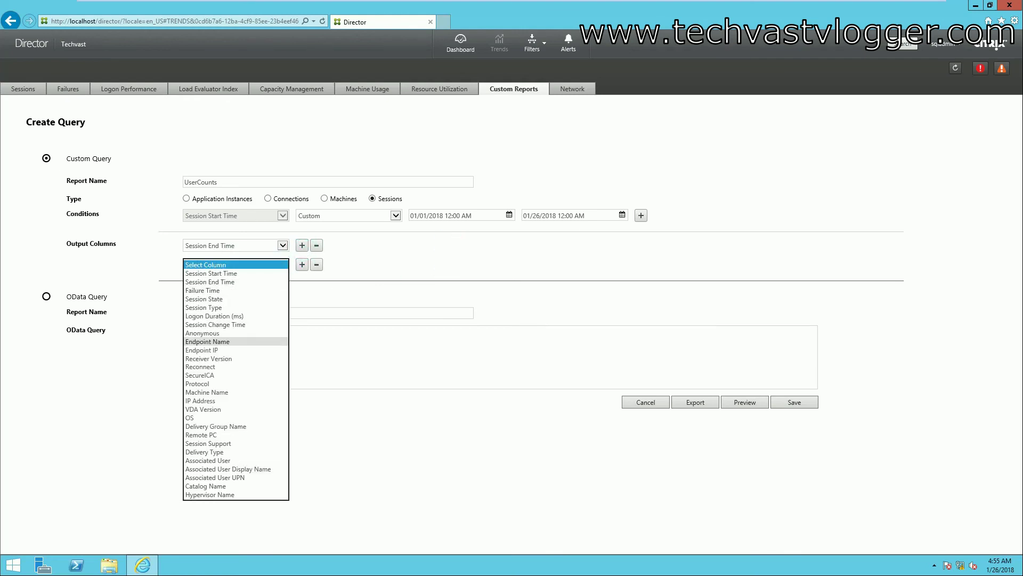
left_click(214, 410)
left_click(421, 294)
Add OS and Delivery Group Name output columns, then preview the report
left_click(302, 265)
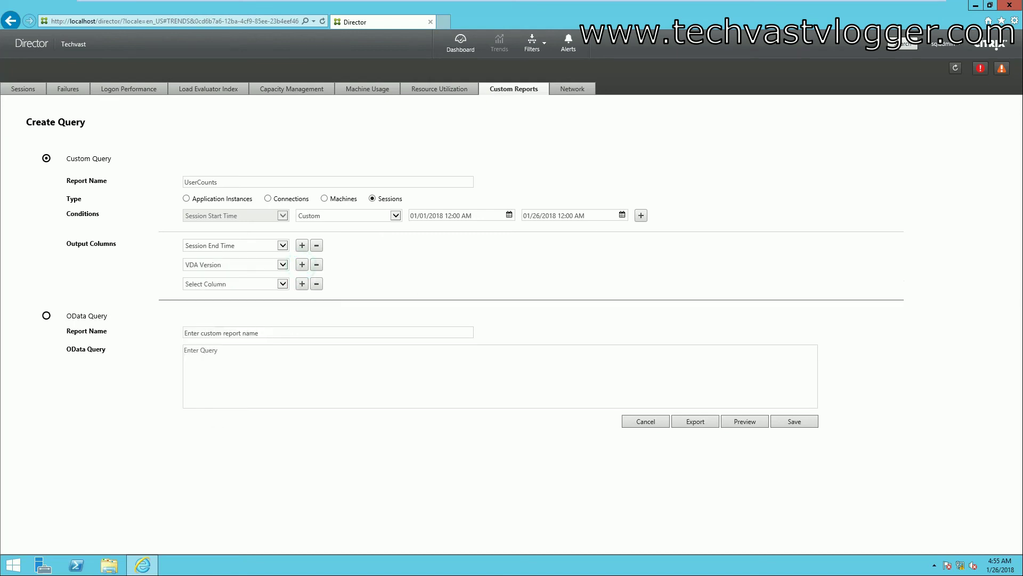
left_click(234, 285)
left_click(208, 432)
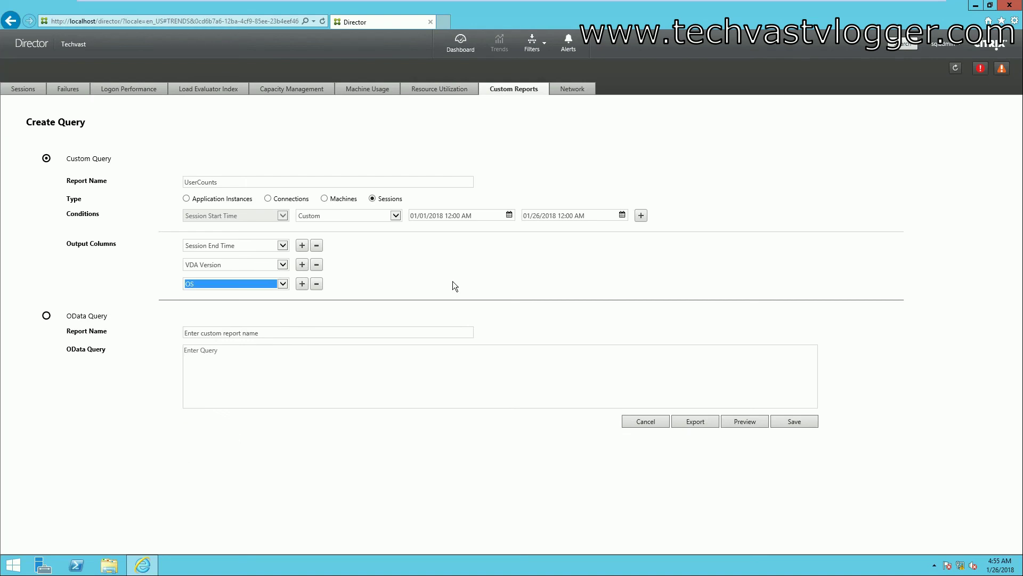
left_click(301, 284)
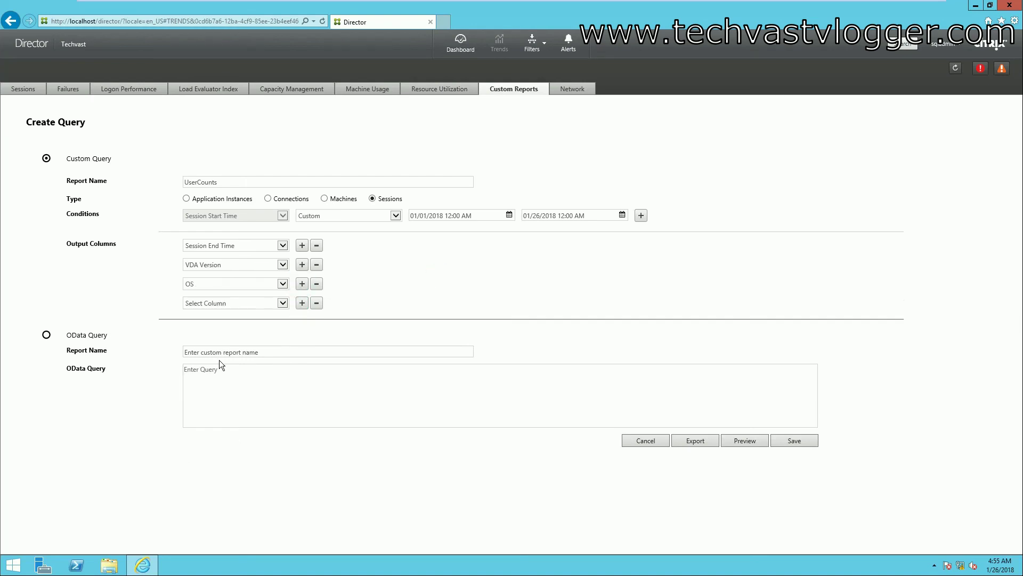
left_click(249, 305)
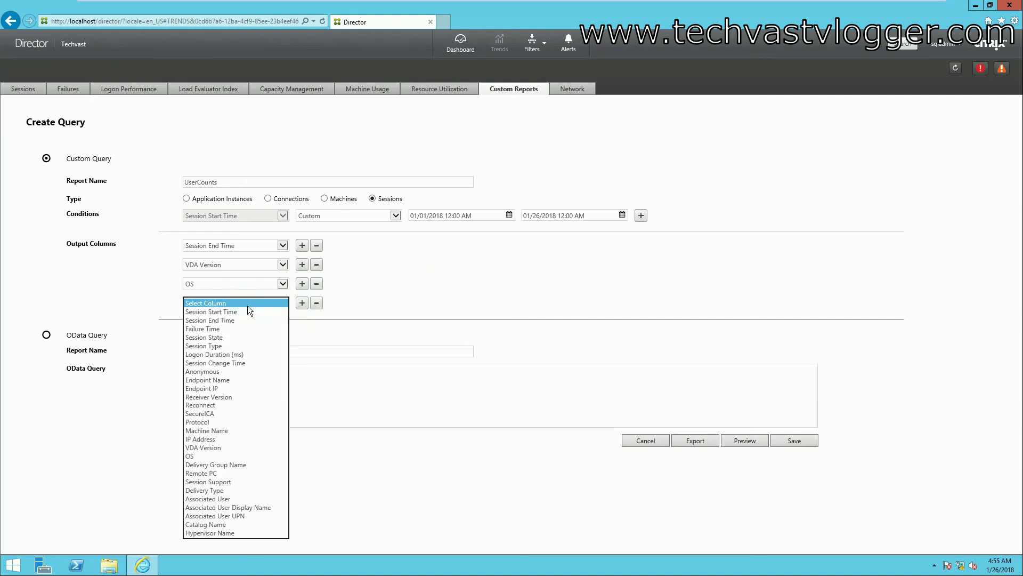
left_click(232, 464)
left_click(521, 293)
left_click(738, 440)
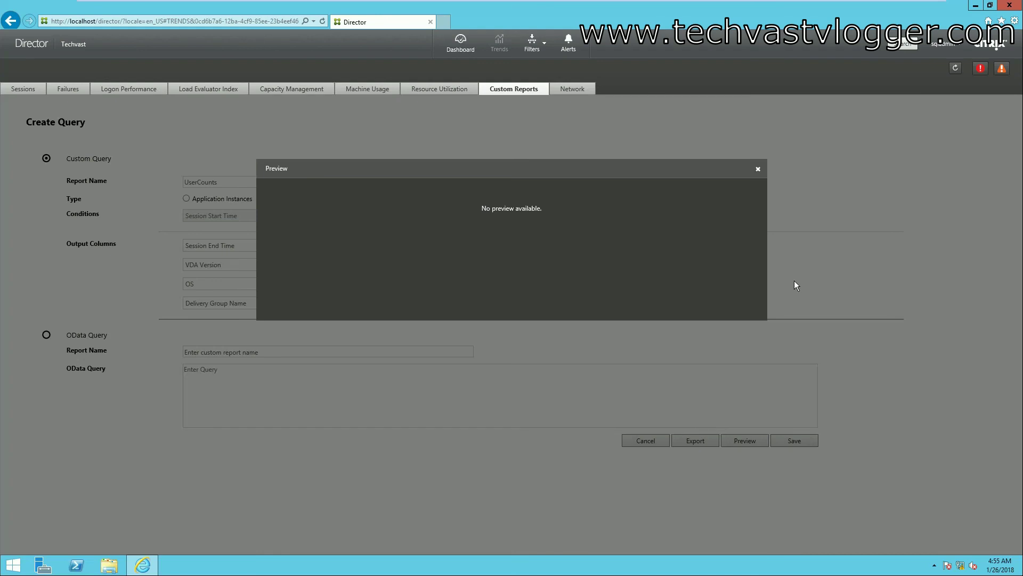
Close the Preview dialog to return to the UserCounts query form
left_click(757, 168)
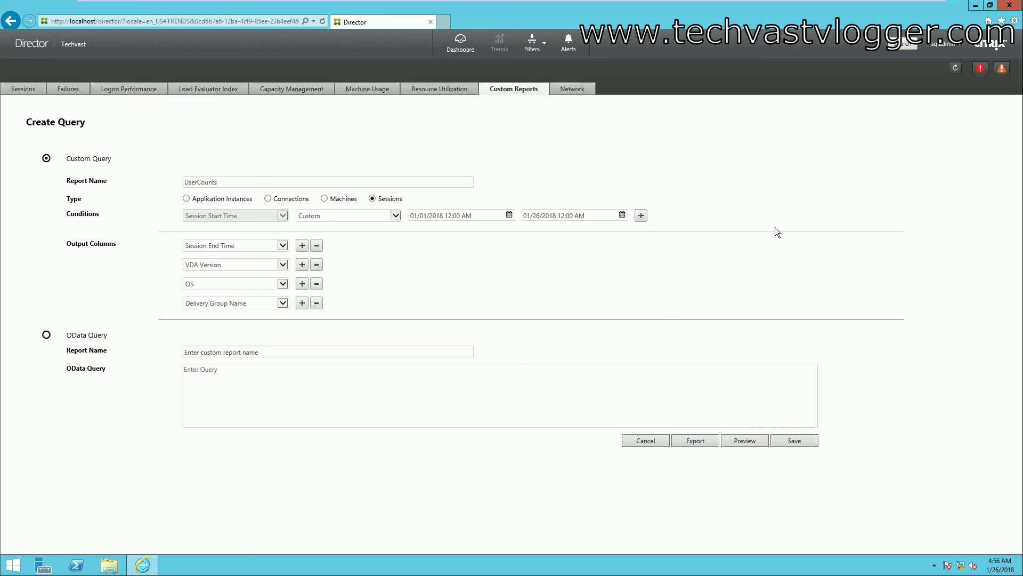
Return to the Dashboard and scroll down to the License Server and Infrastructure status
left_click(472, 53)
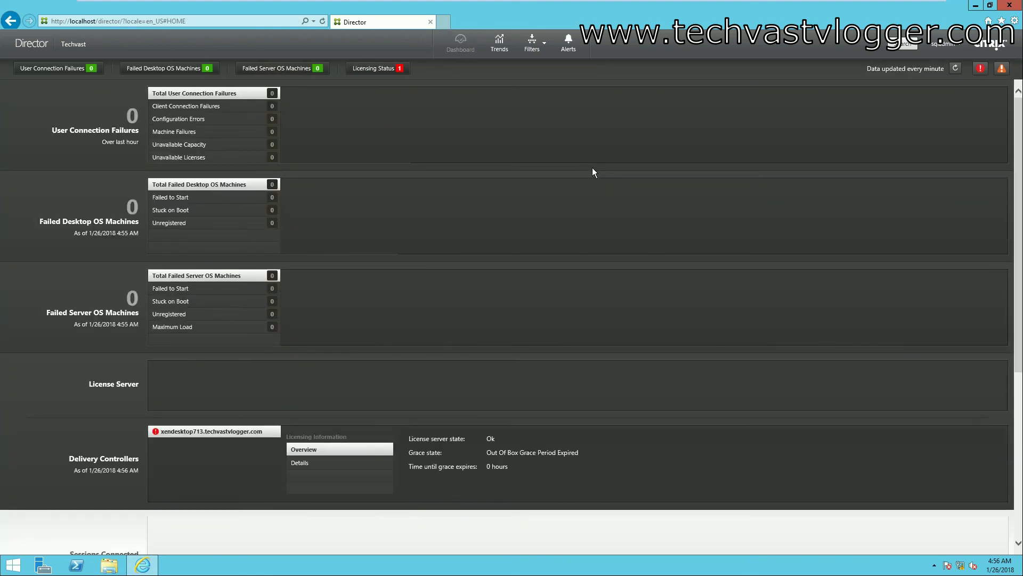
scroll(592, 173, "down", 2)
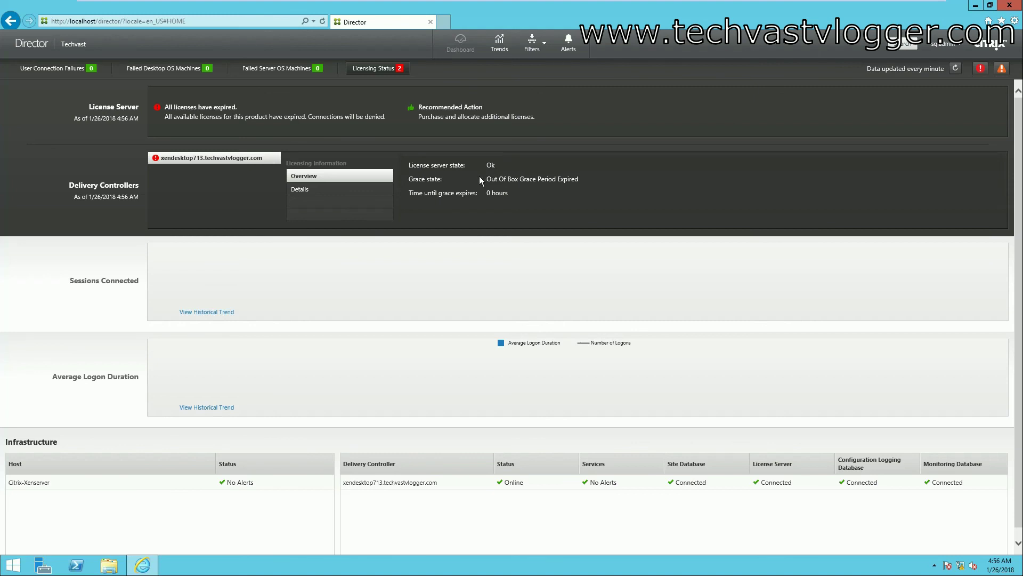
Search for the admin user name and open the matching user's Activity Manager page
left_click(895, 49)
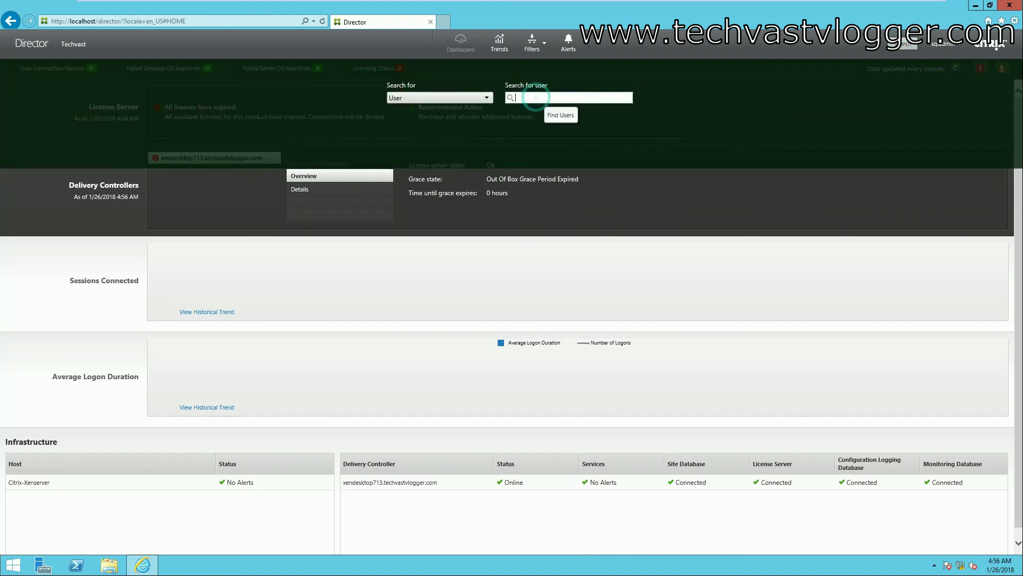
type("sqladmin")
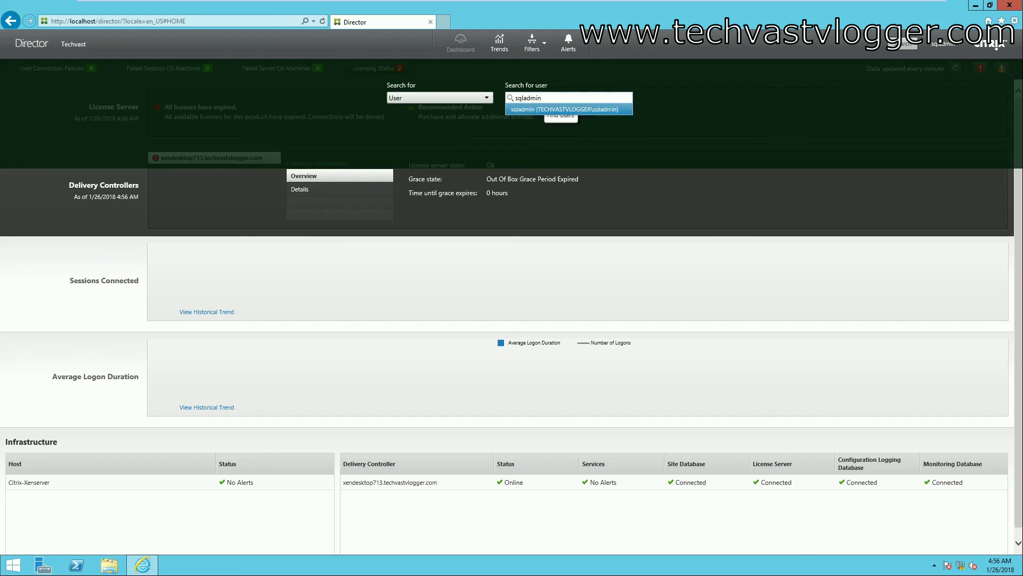
left_click(534, 110)
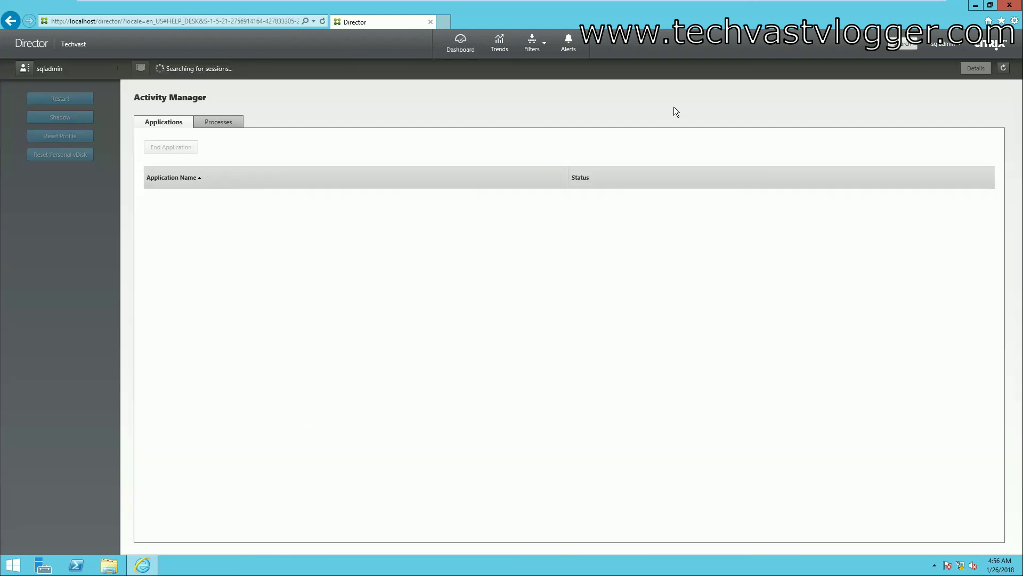